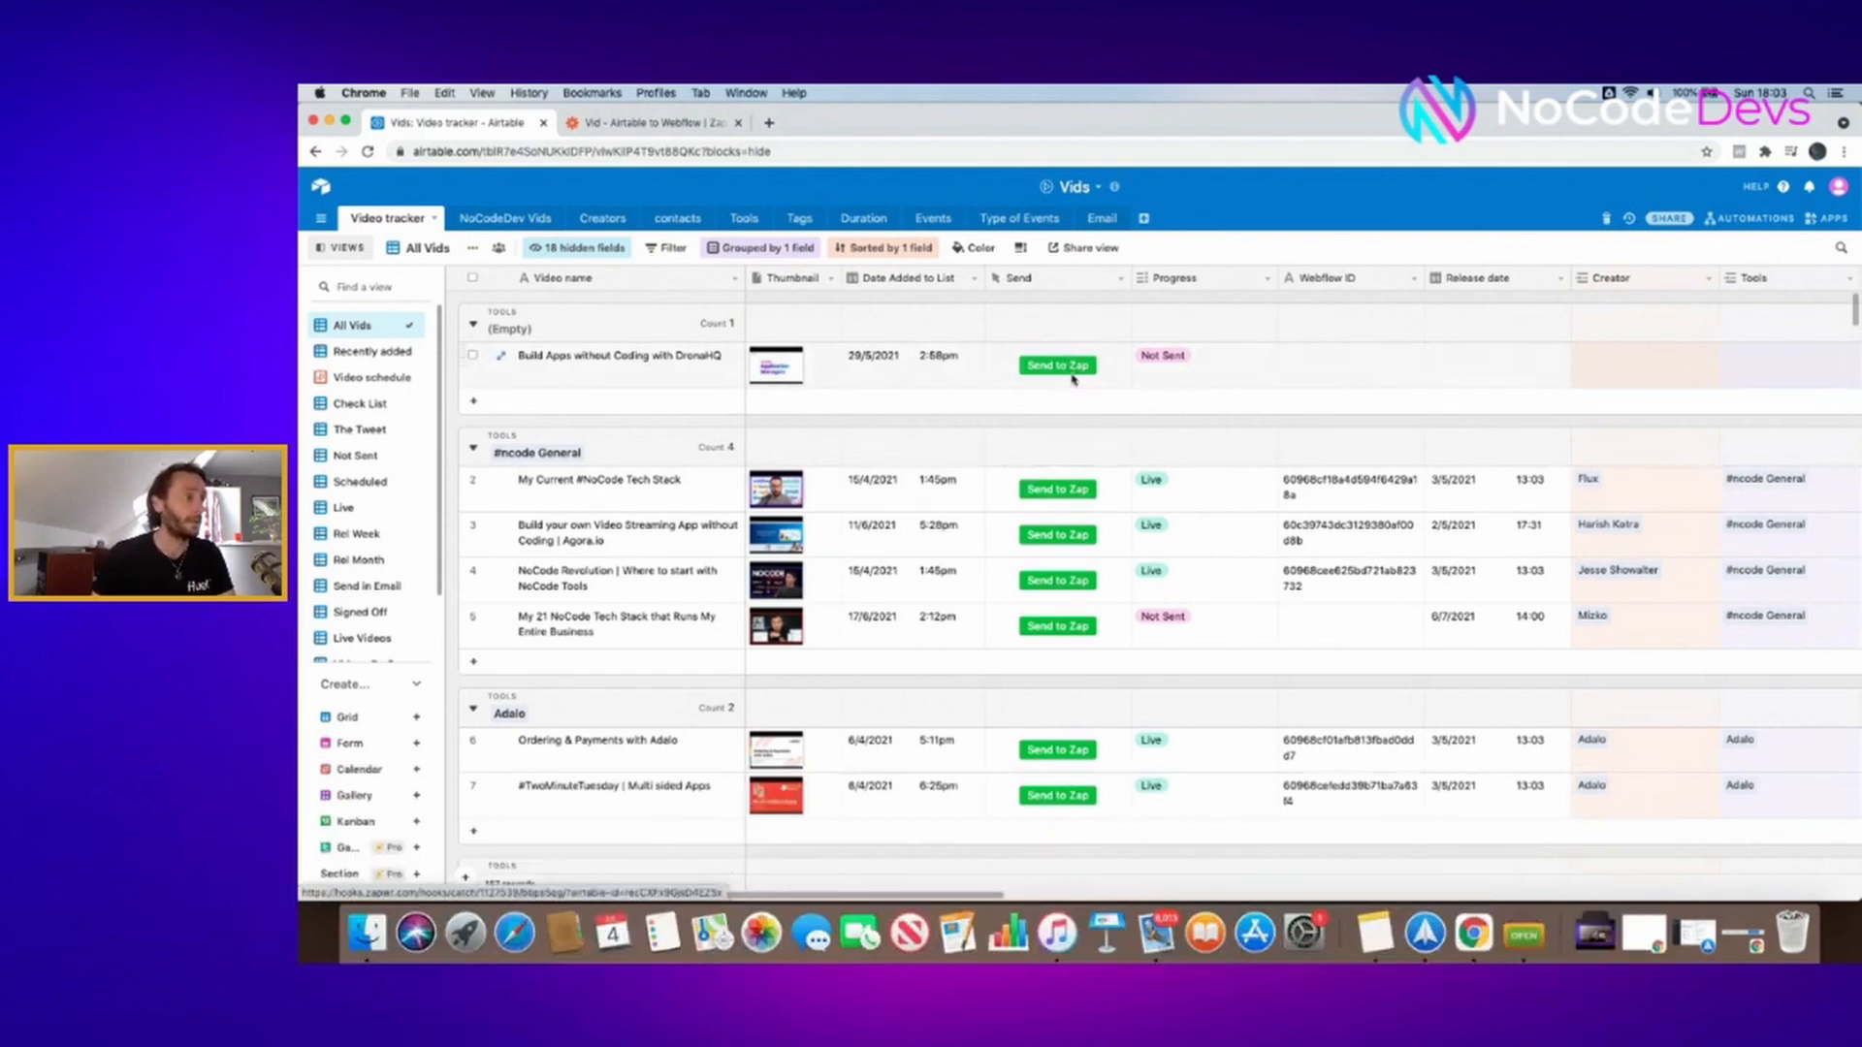
- Inspect the Send button's Open URL formula, then bring up the Vid - Airtable to Webflow zap
right_click(1075, 280)
left_click(1074, 305)
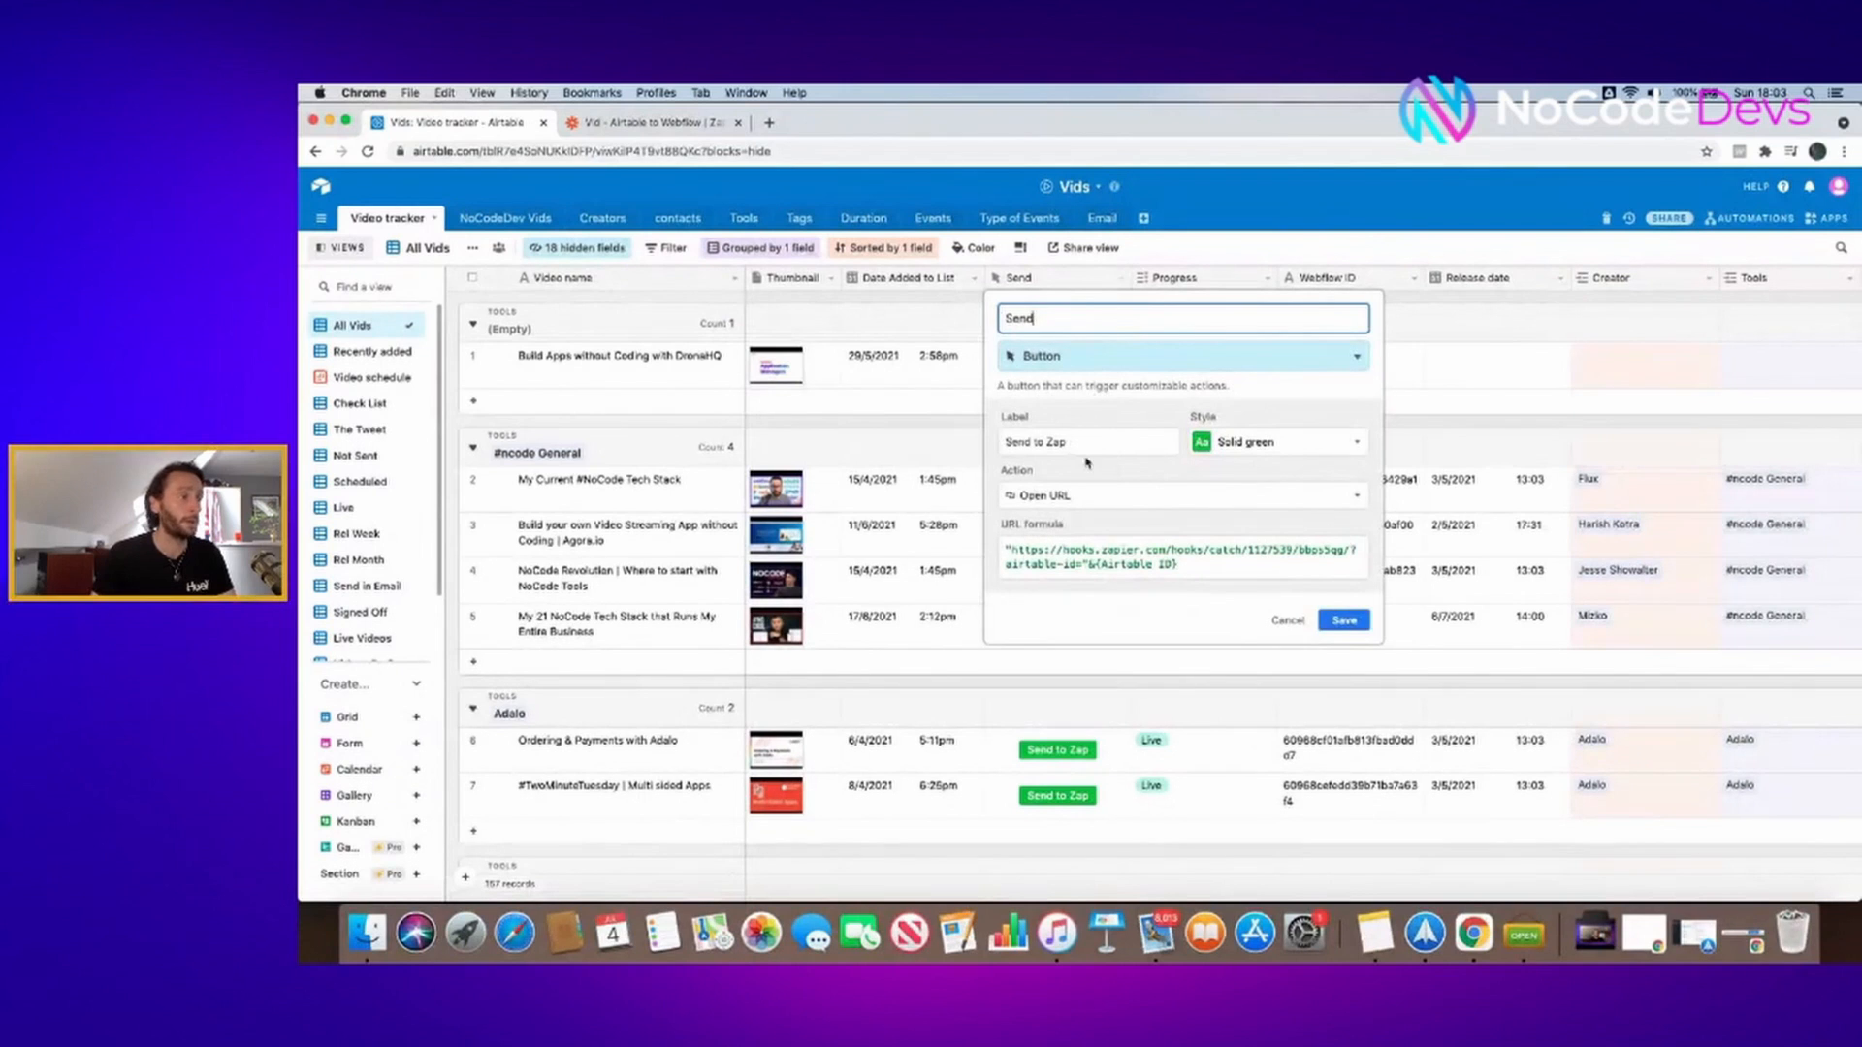
key("ctrl+Tab")
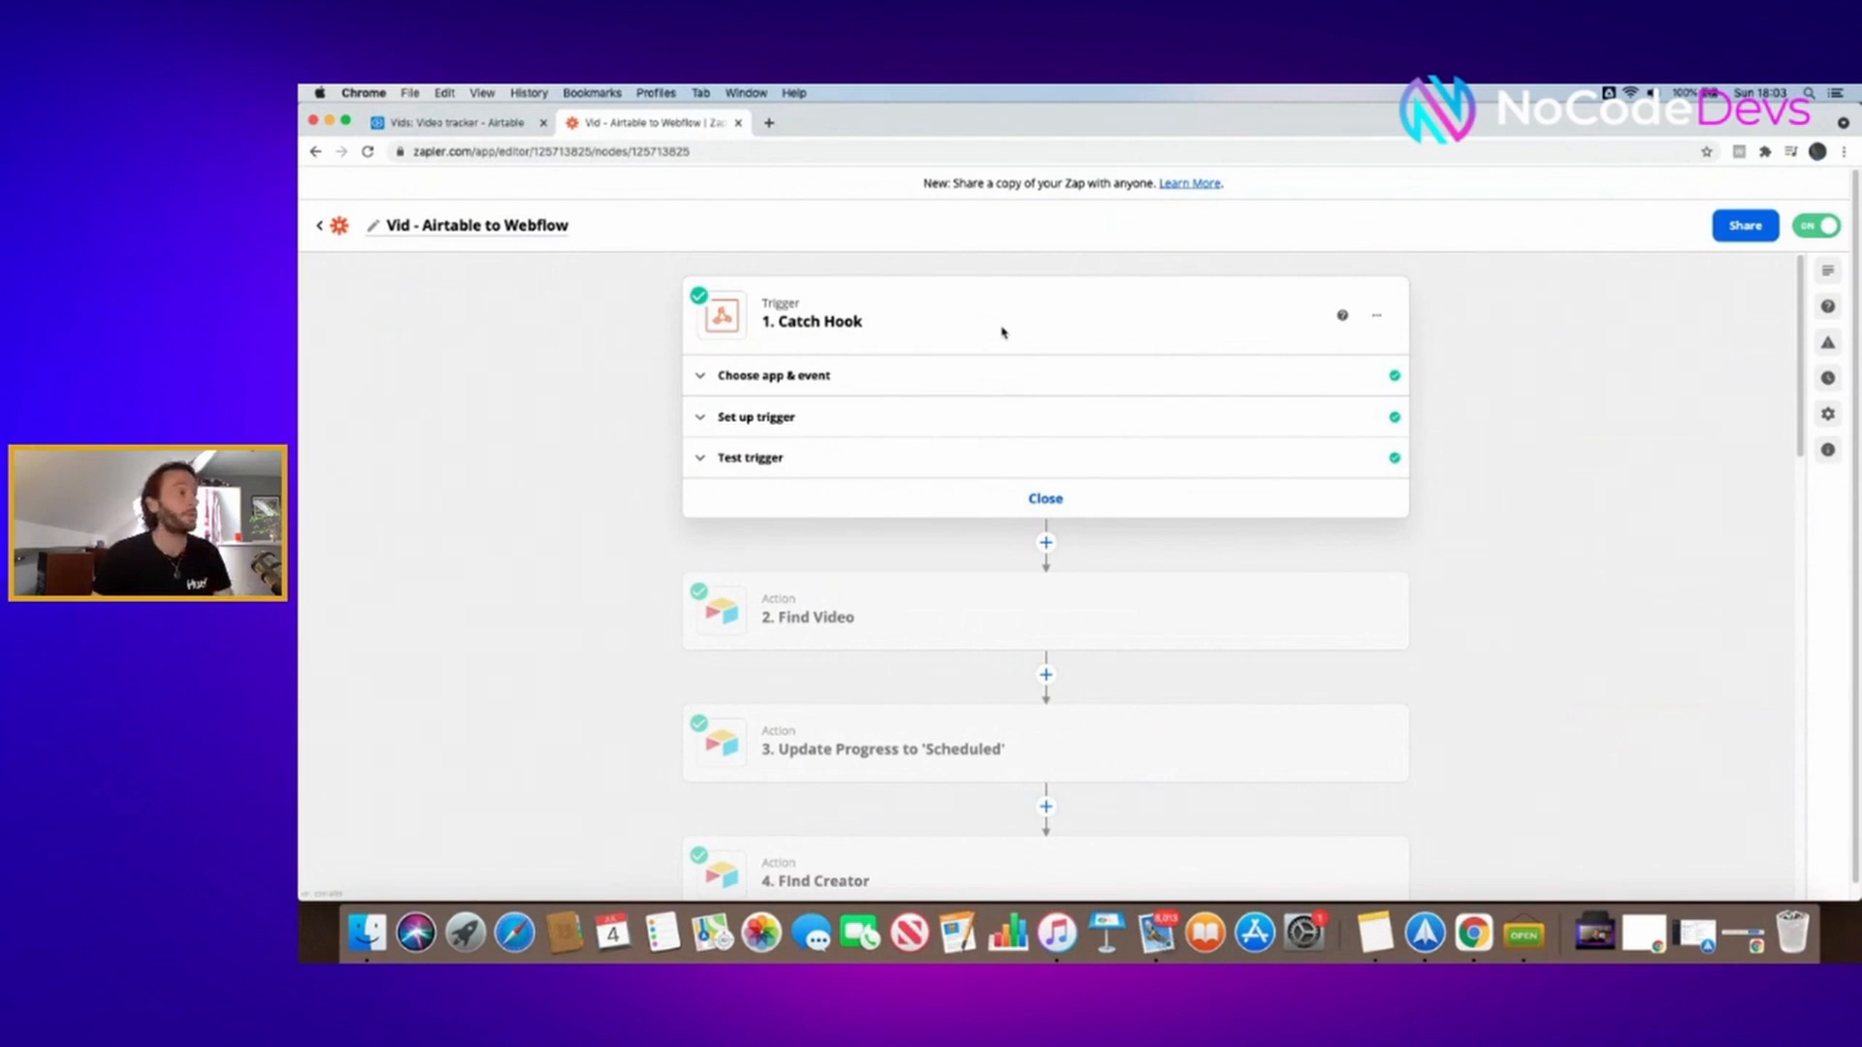
- Expand the Catch Hook trigger setup and copy its Custom Webhook URL
left_click(1005, 420)
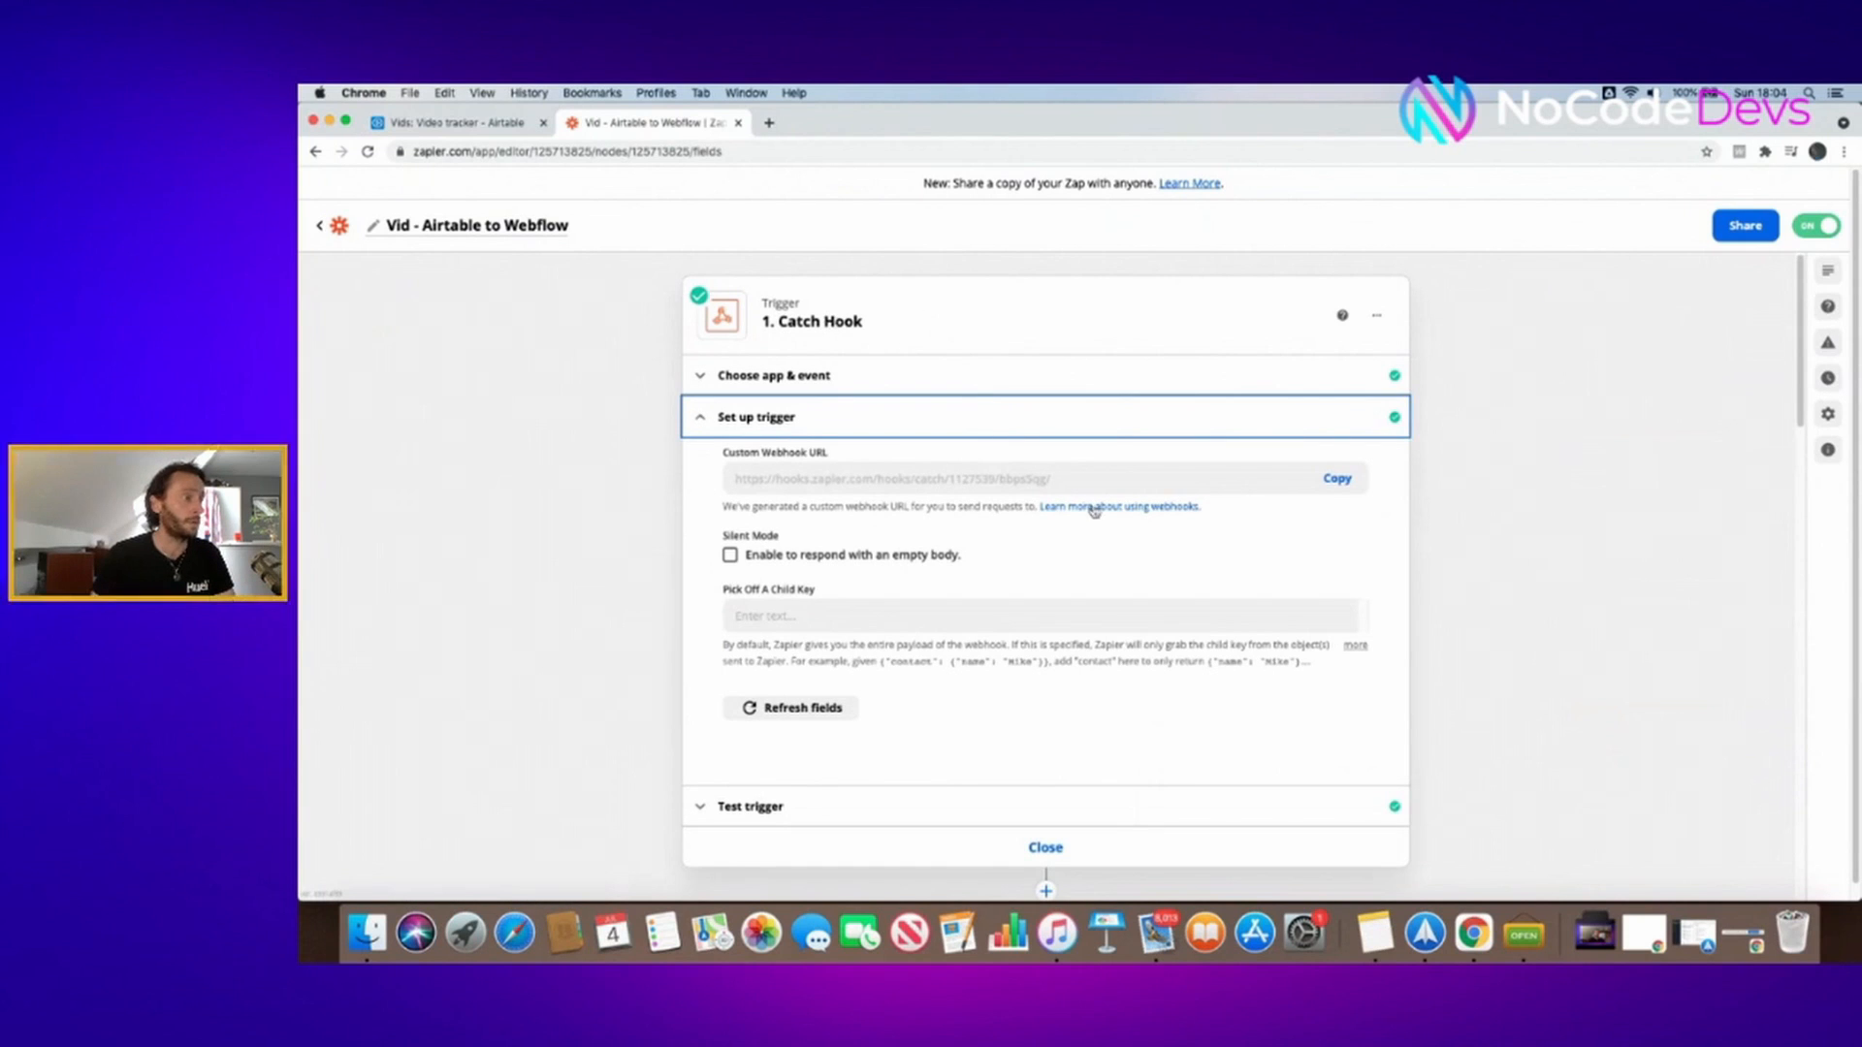
key("super+equal")
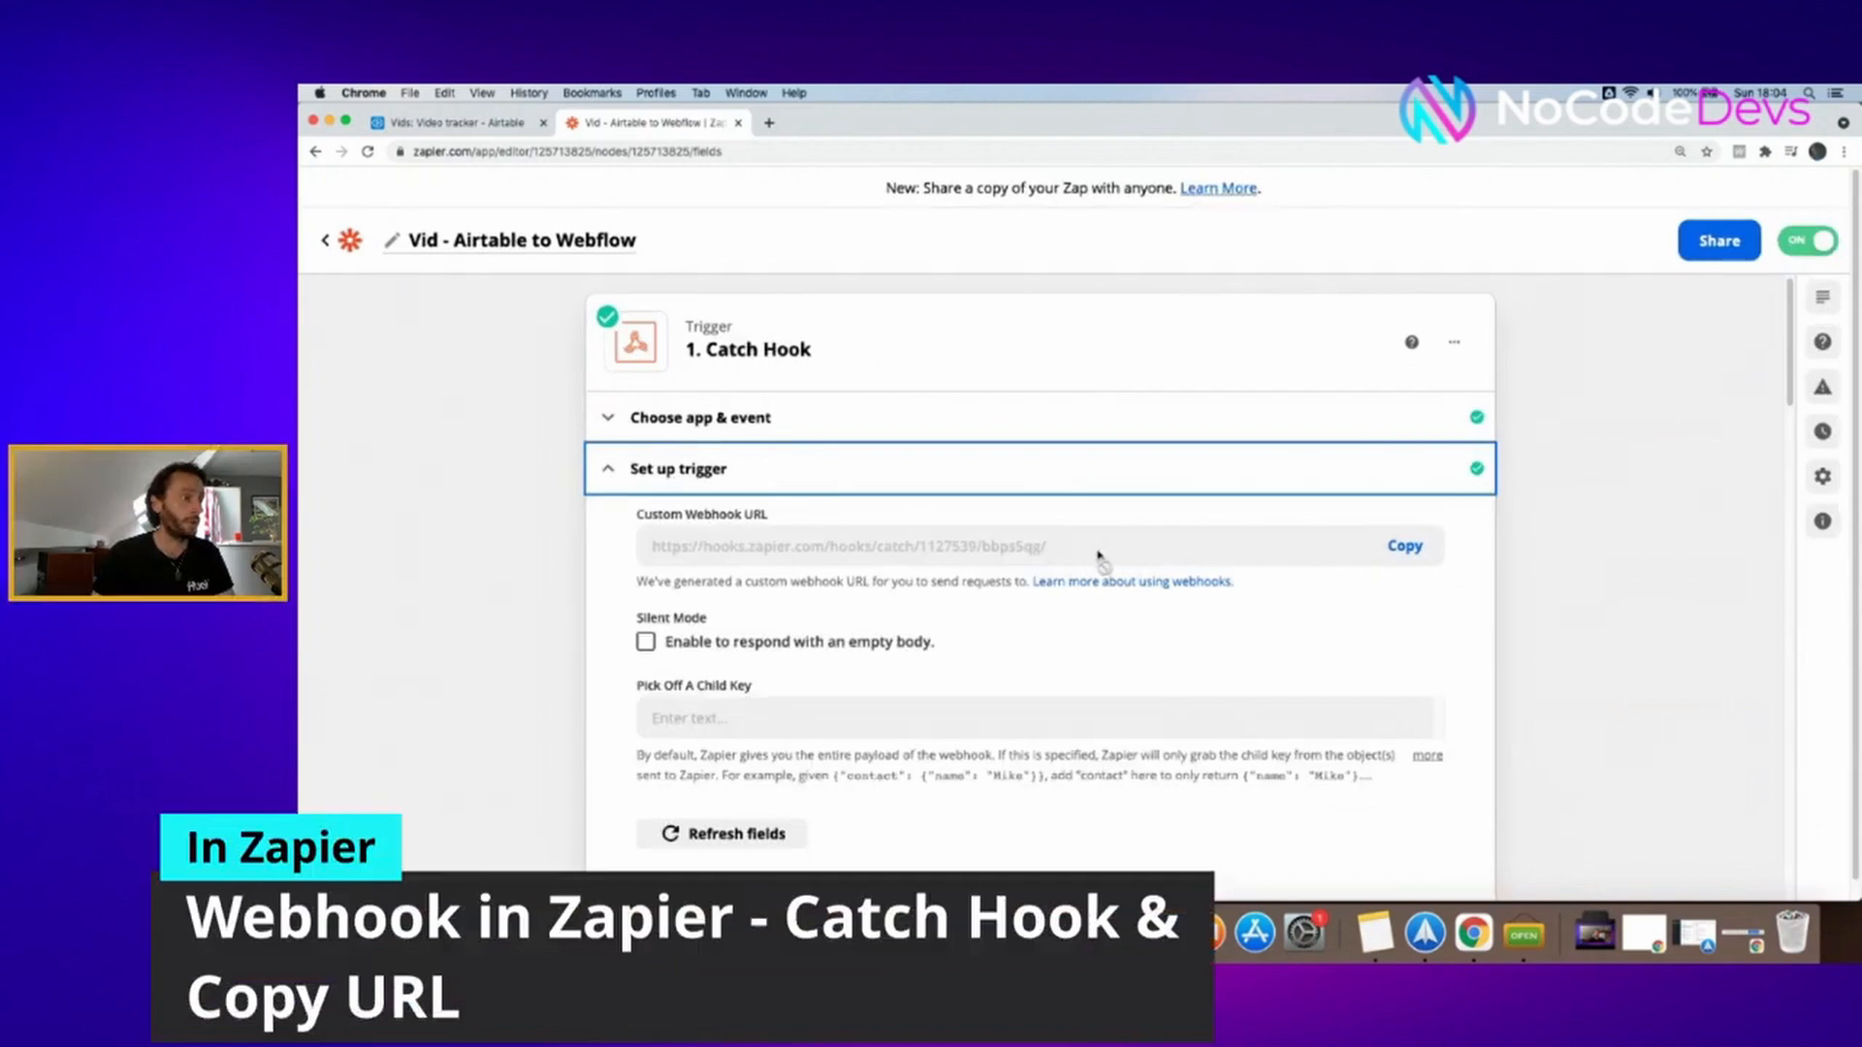
left_click(1375, 547)
key("super+minus")
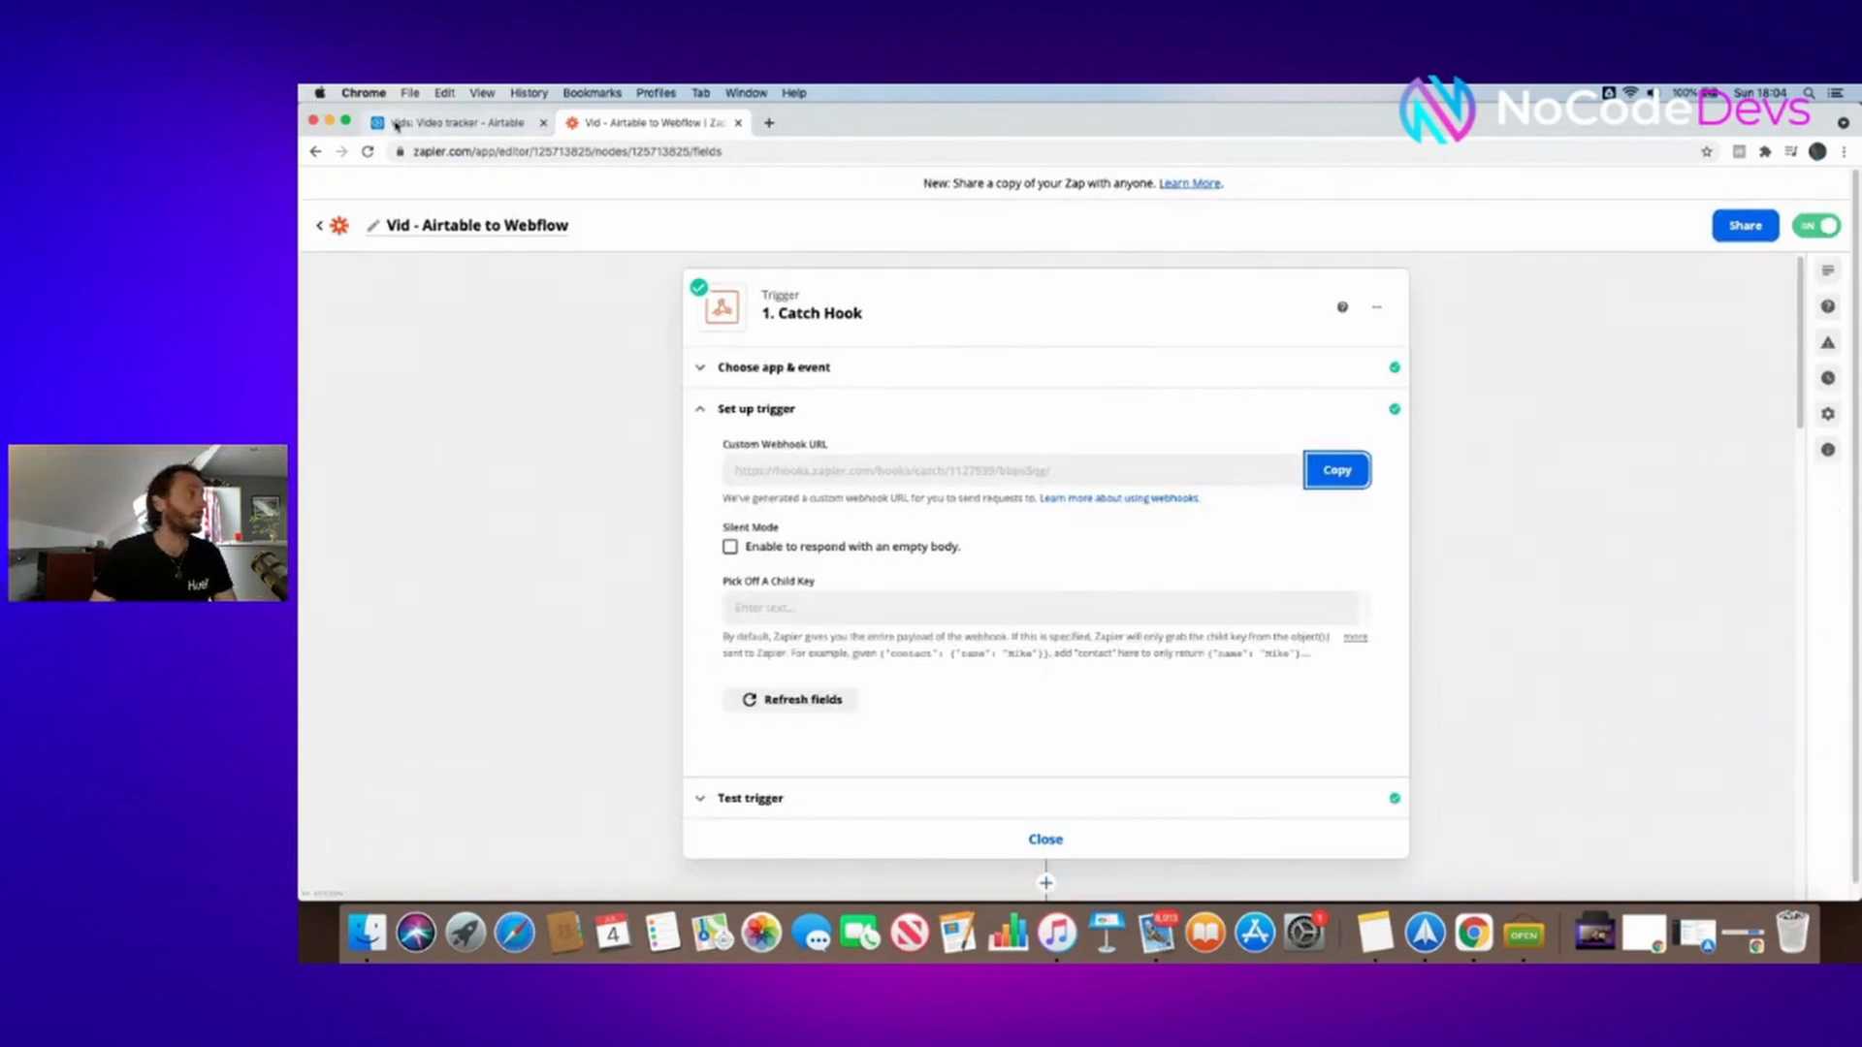
- Set the Send button's URL formula to the copied hook URL plus airtable-id & {Airtable ID}, then save
left_click(447, 121)
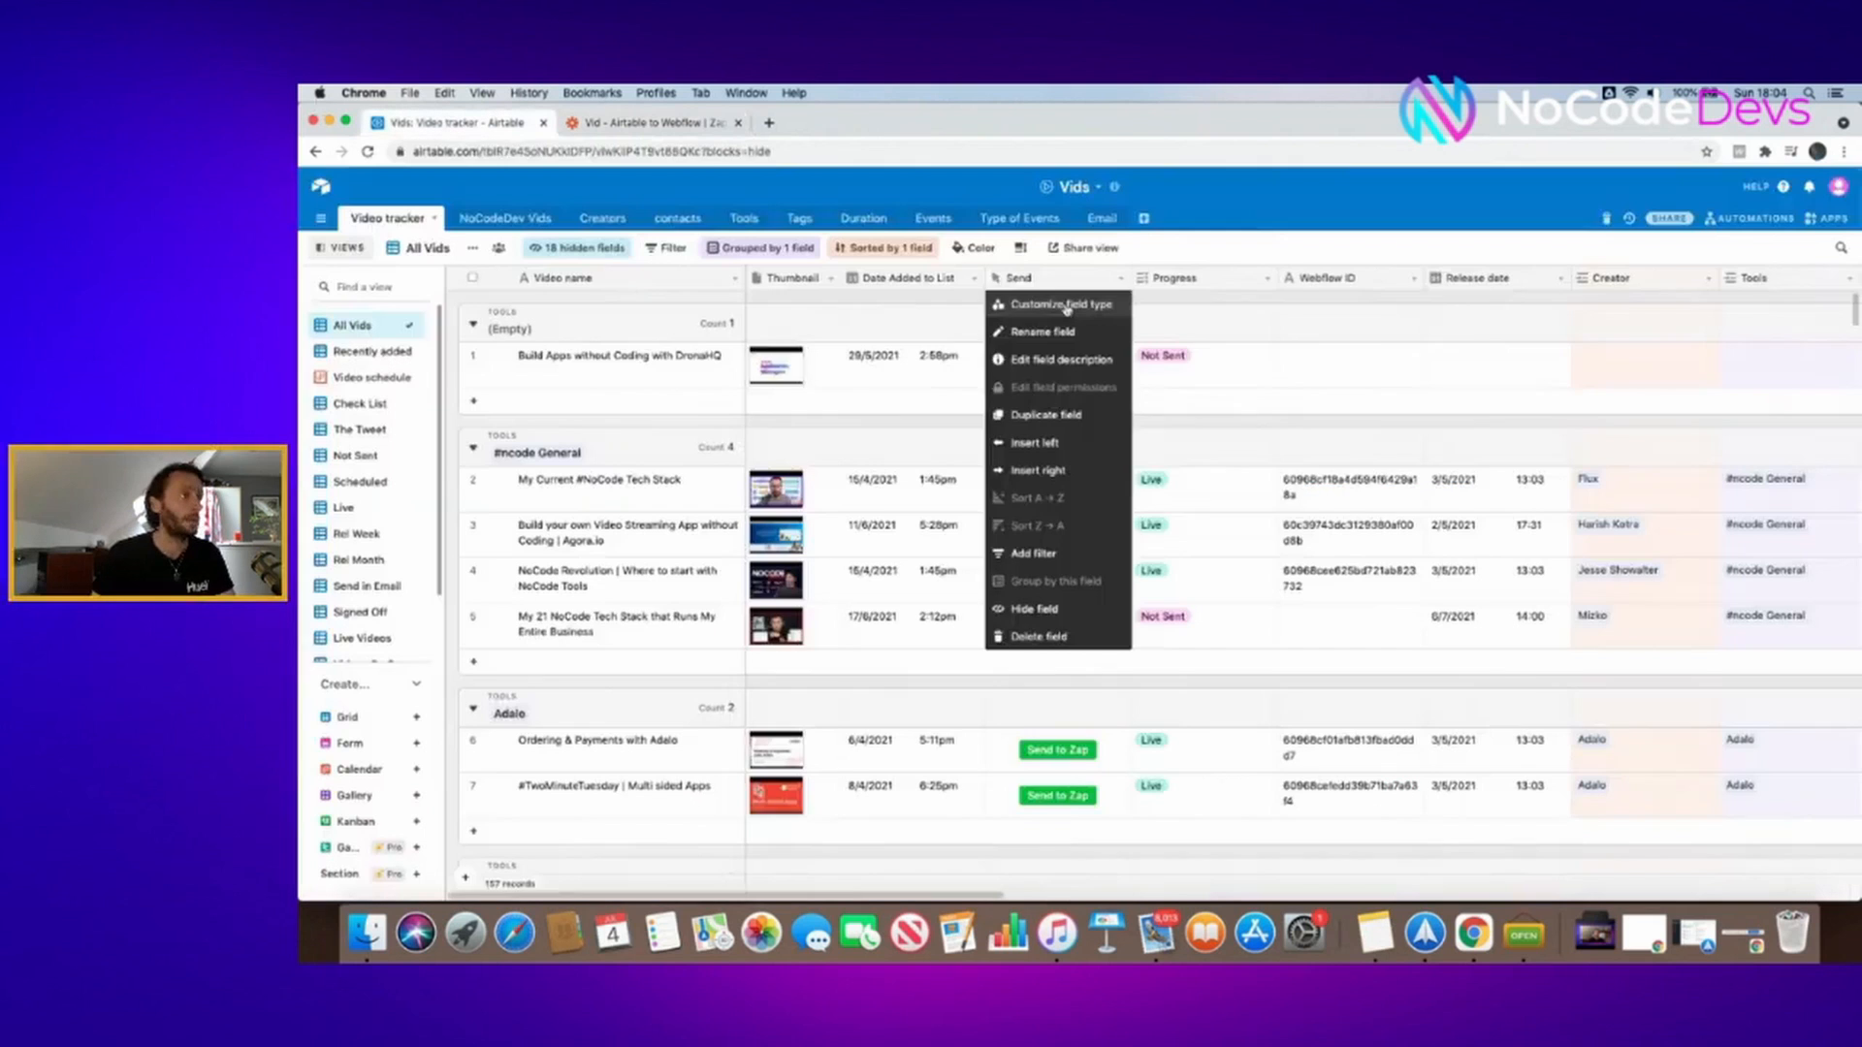
left_click(1064, 305)
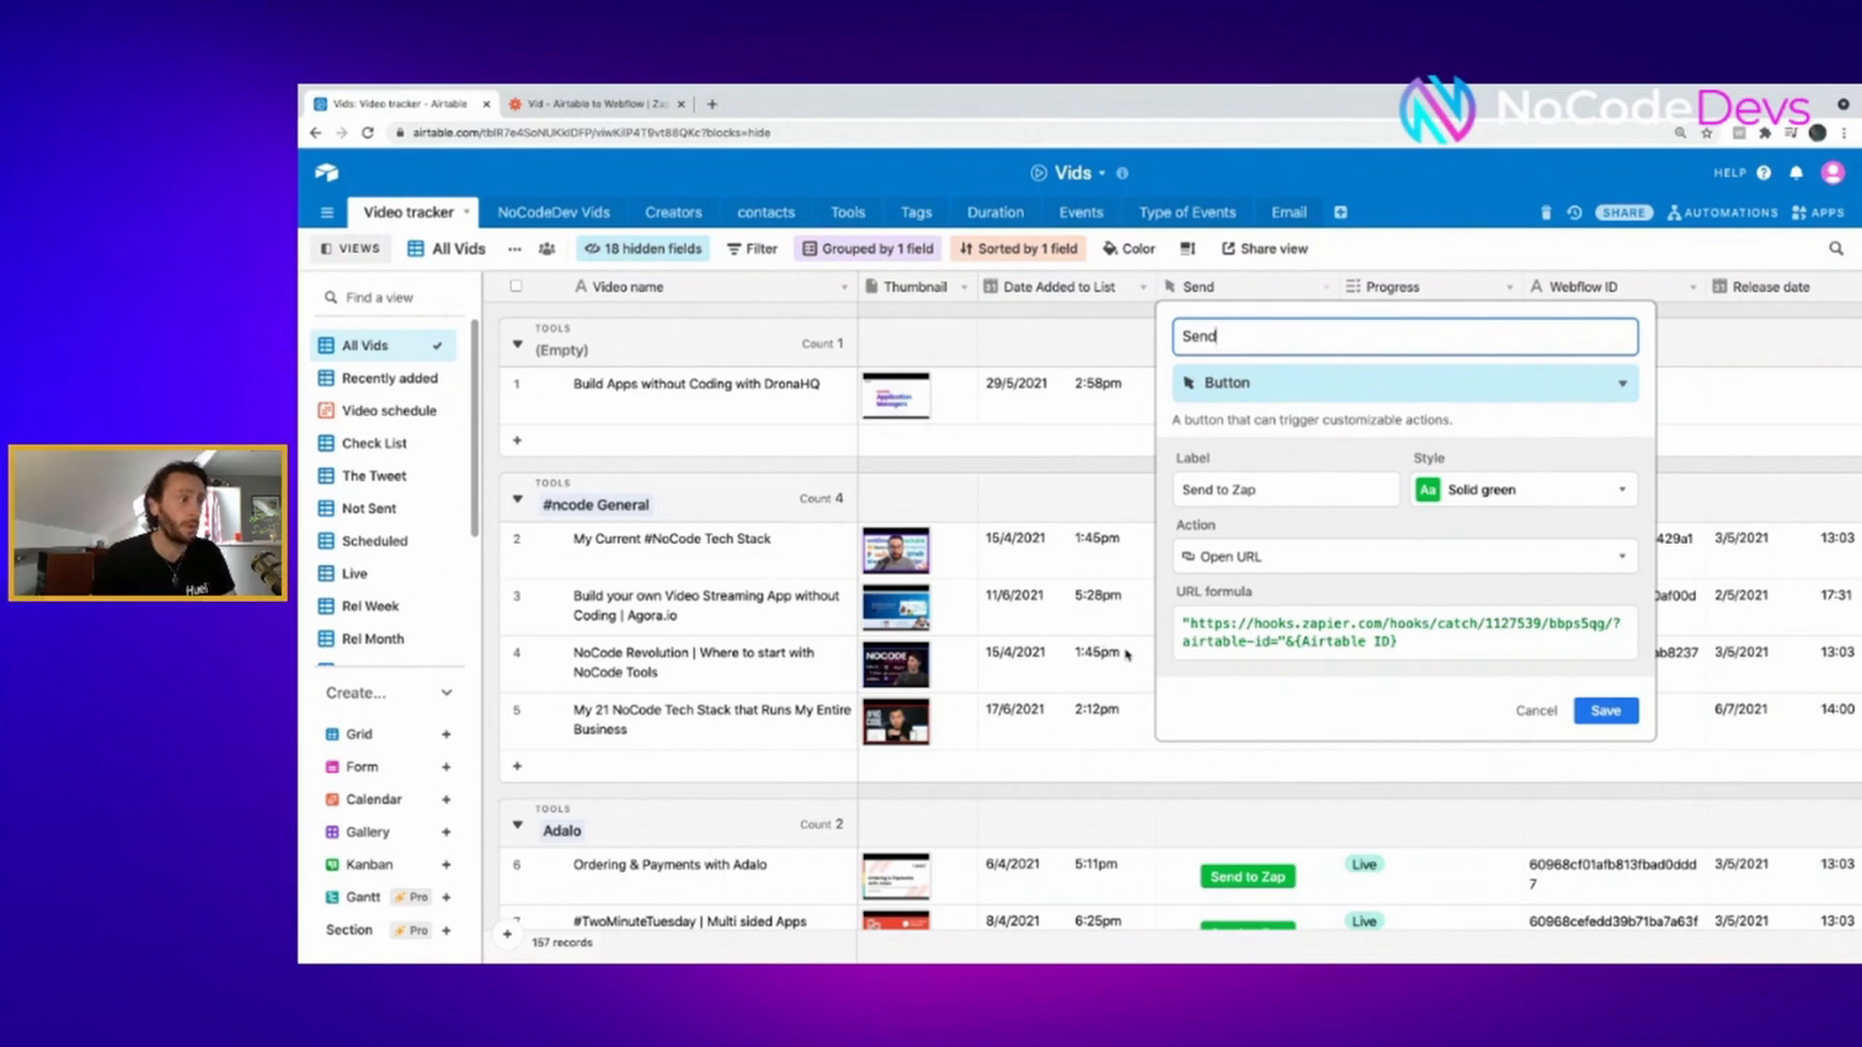
left_click(1192, 623)
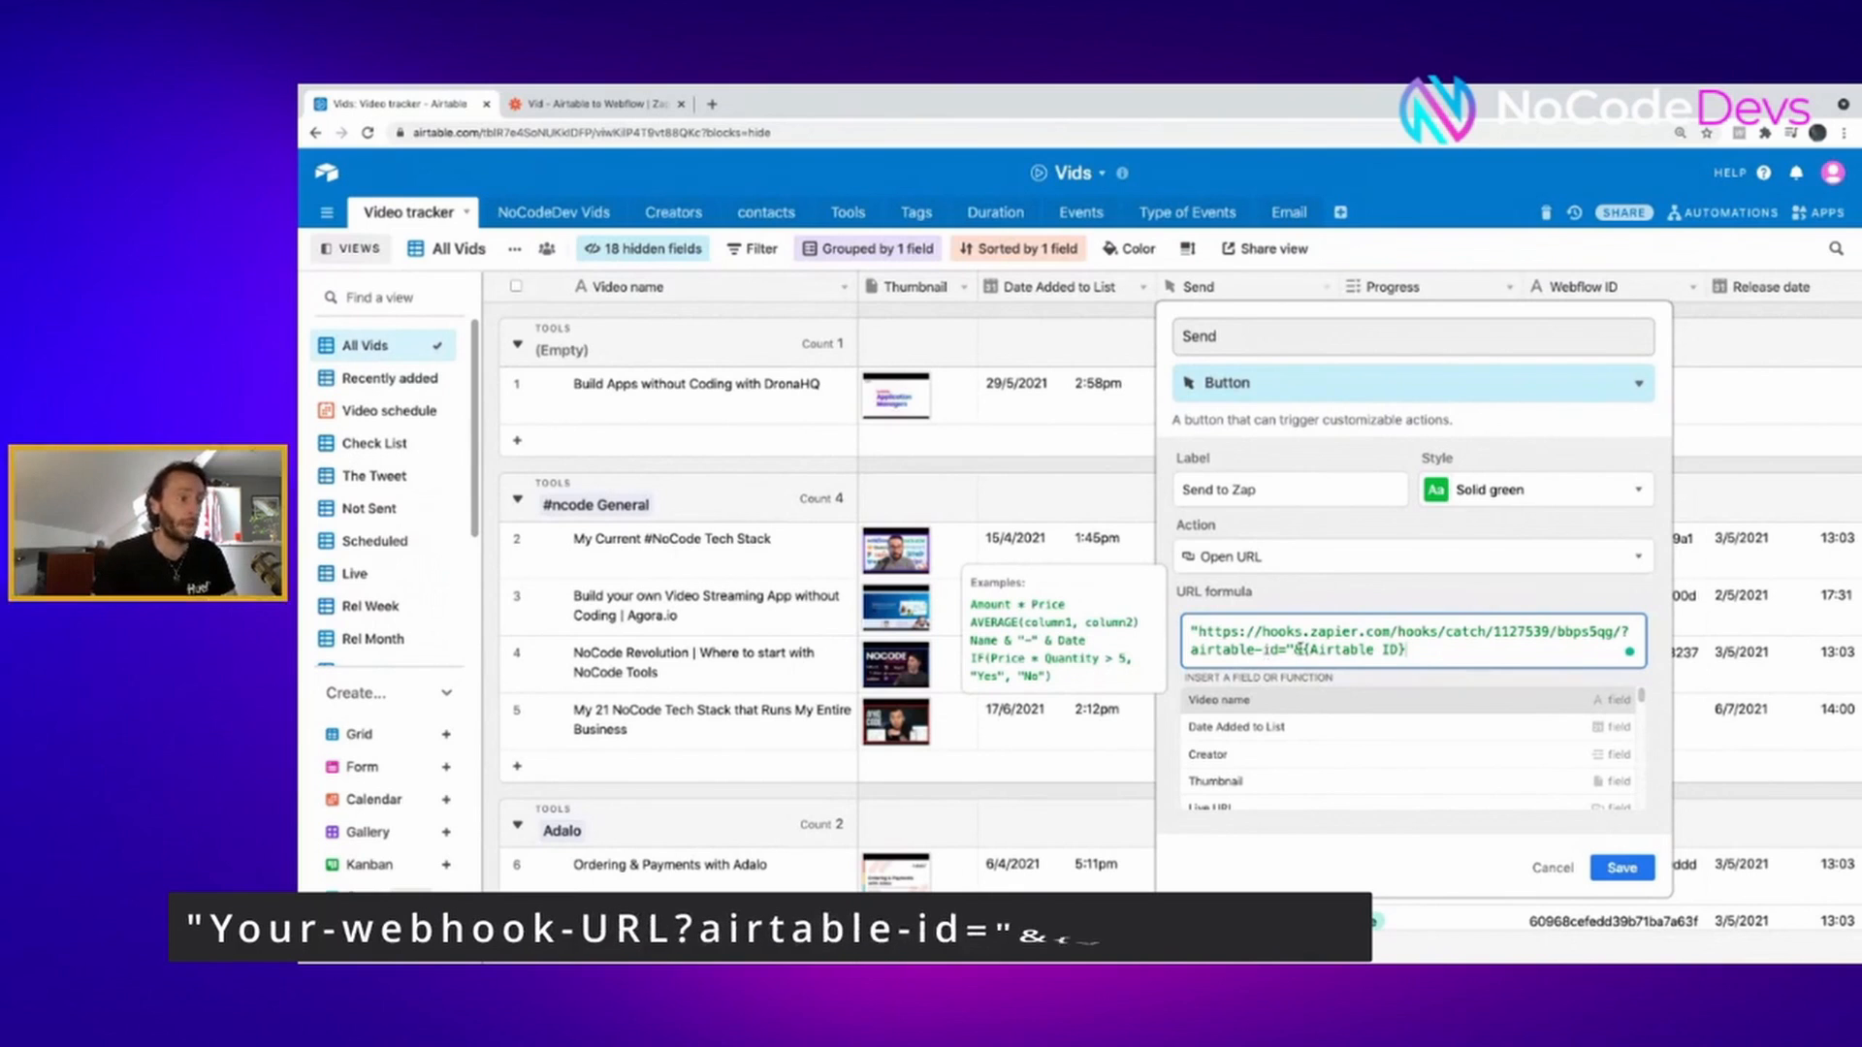
left_click(1621, 868)
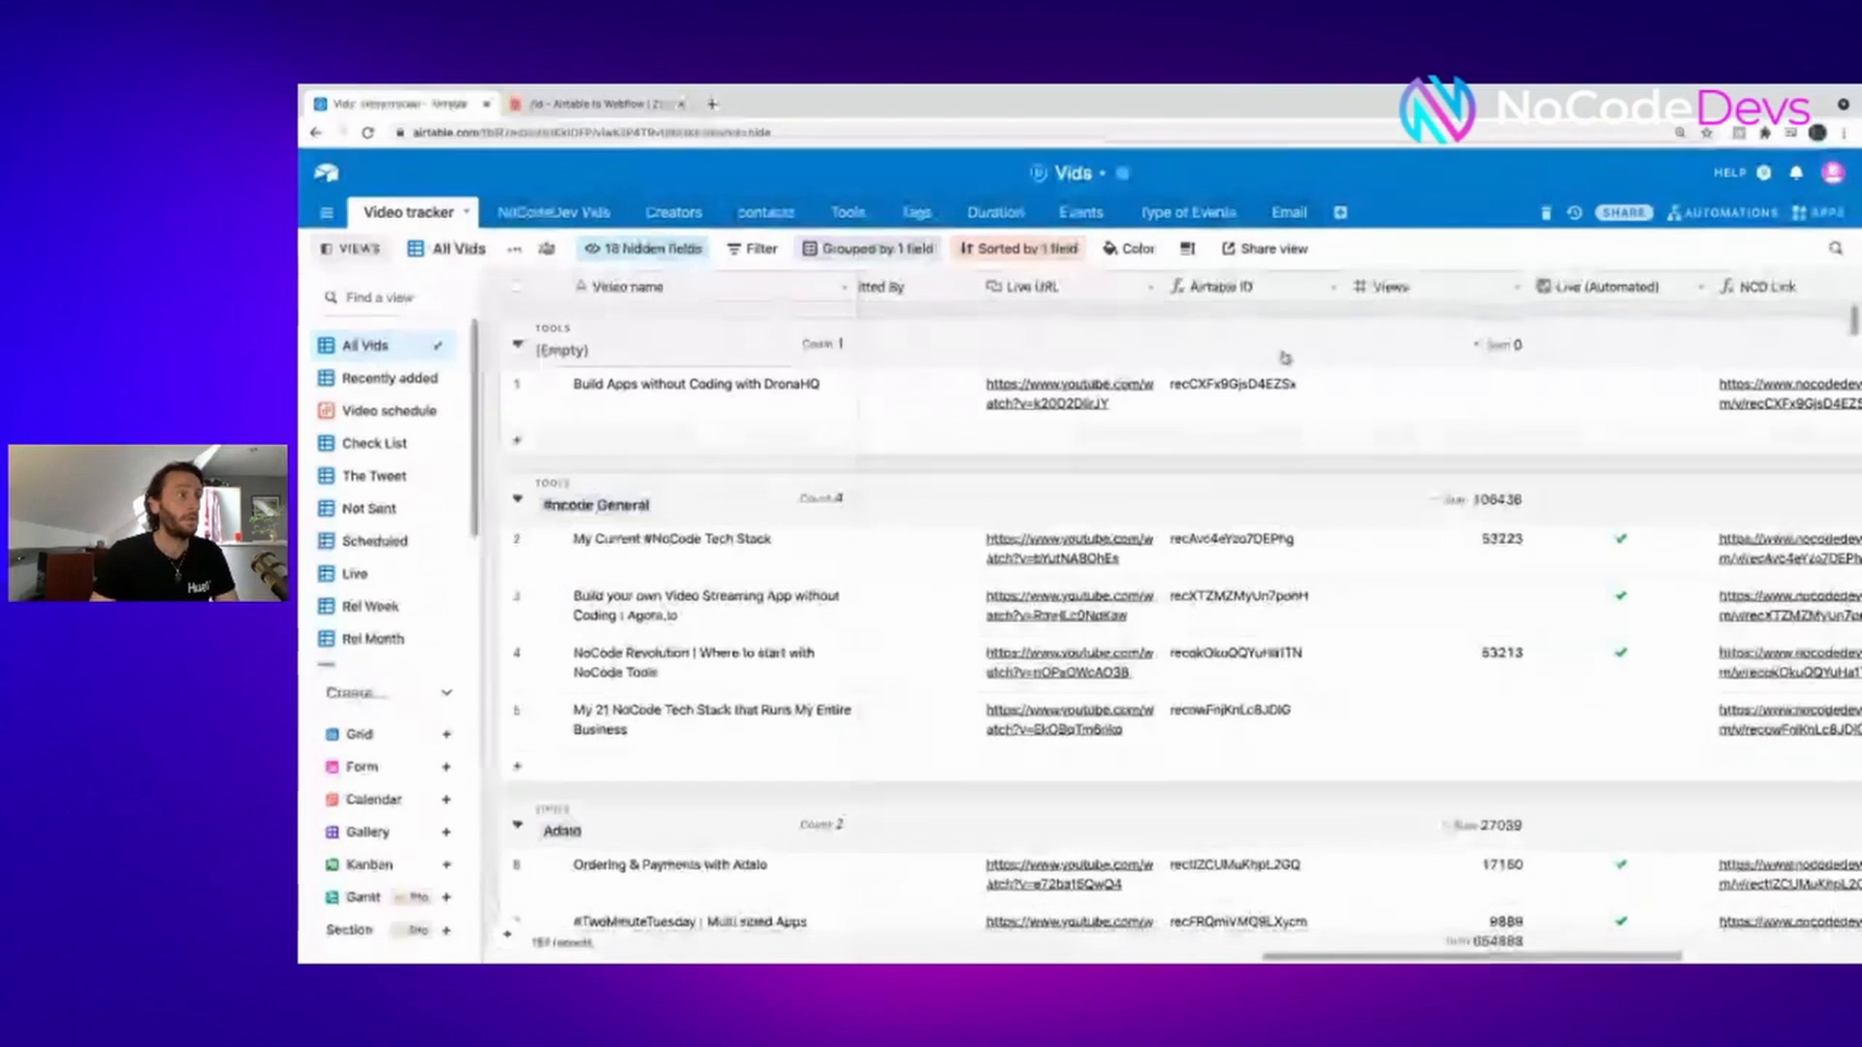
- Save the Airtable ID field as a RECORD_ID() formula
right_click(1288, 284)
left_click(1276, 318)
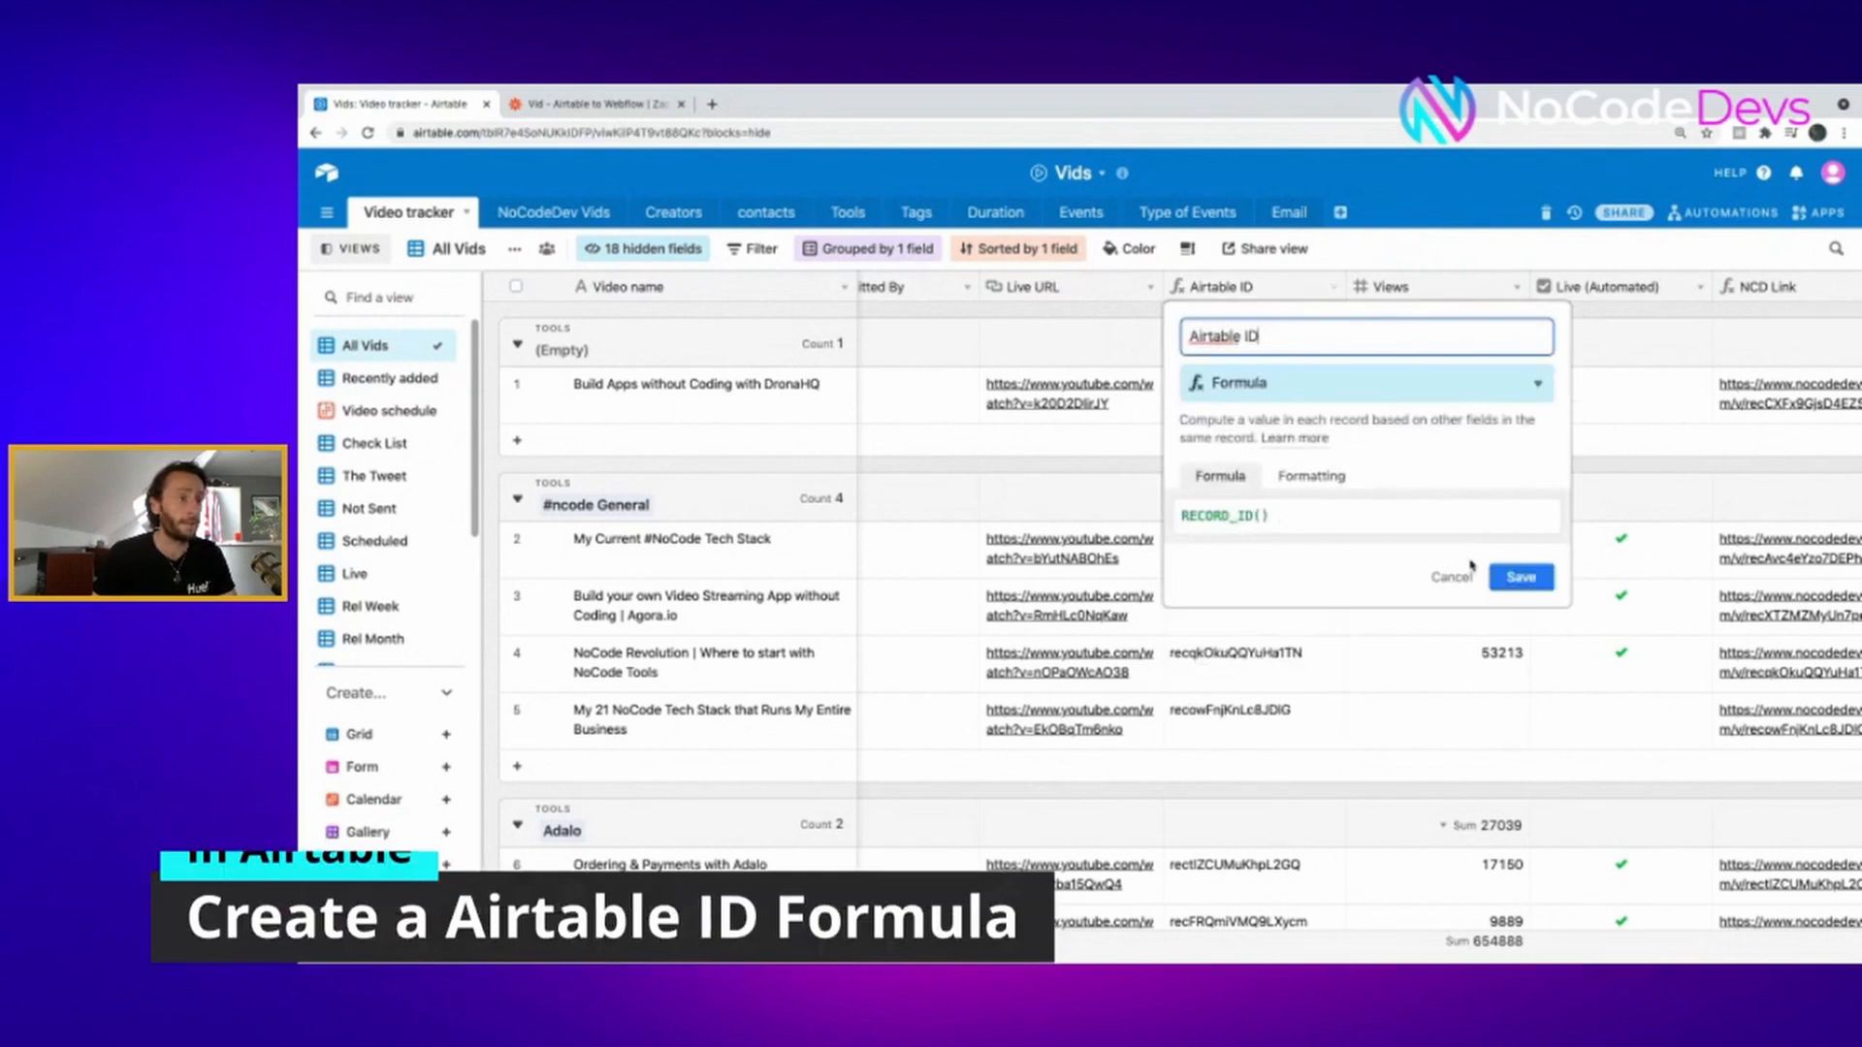
left_click(1520, 579)
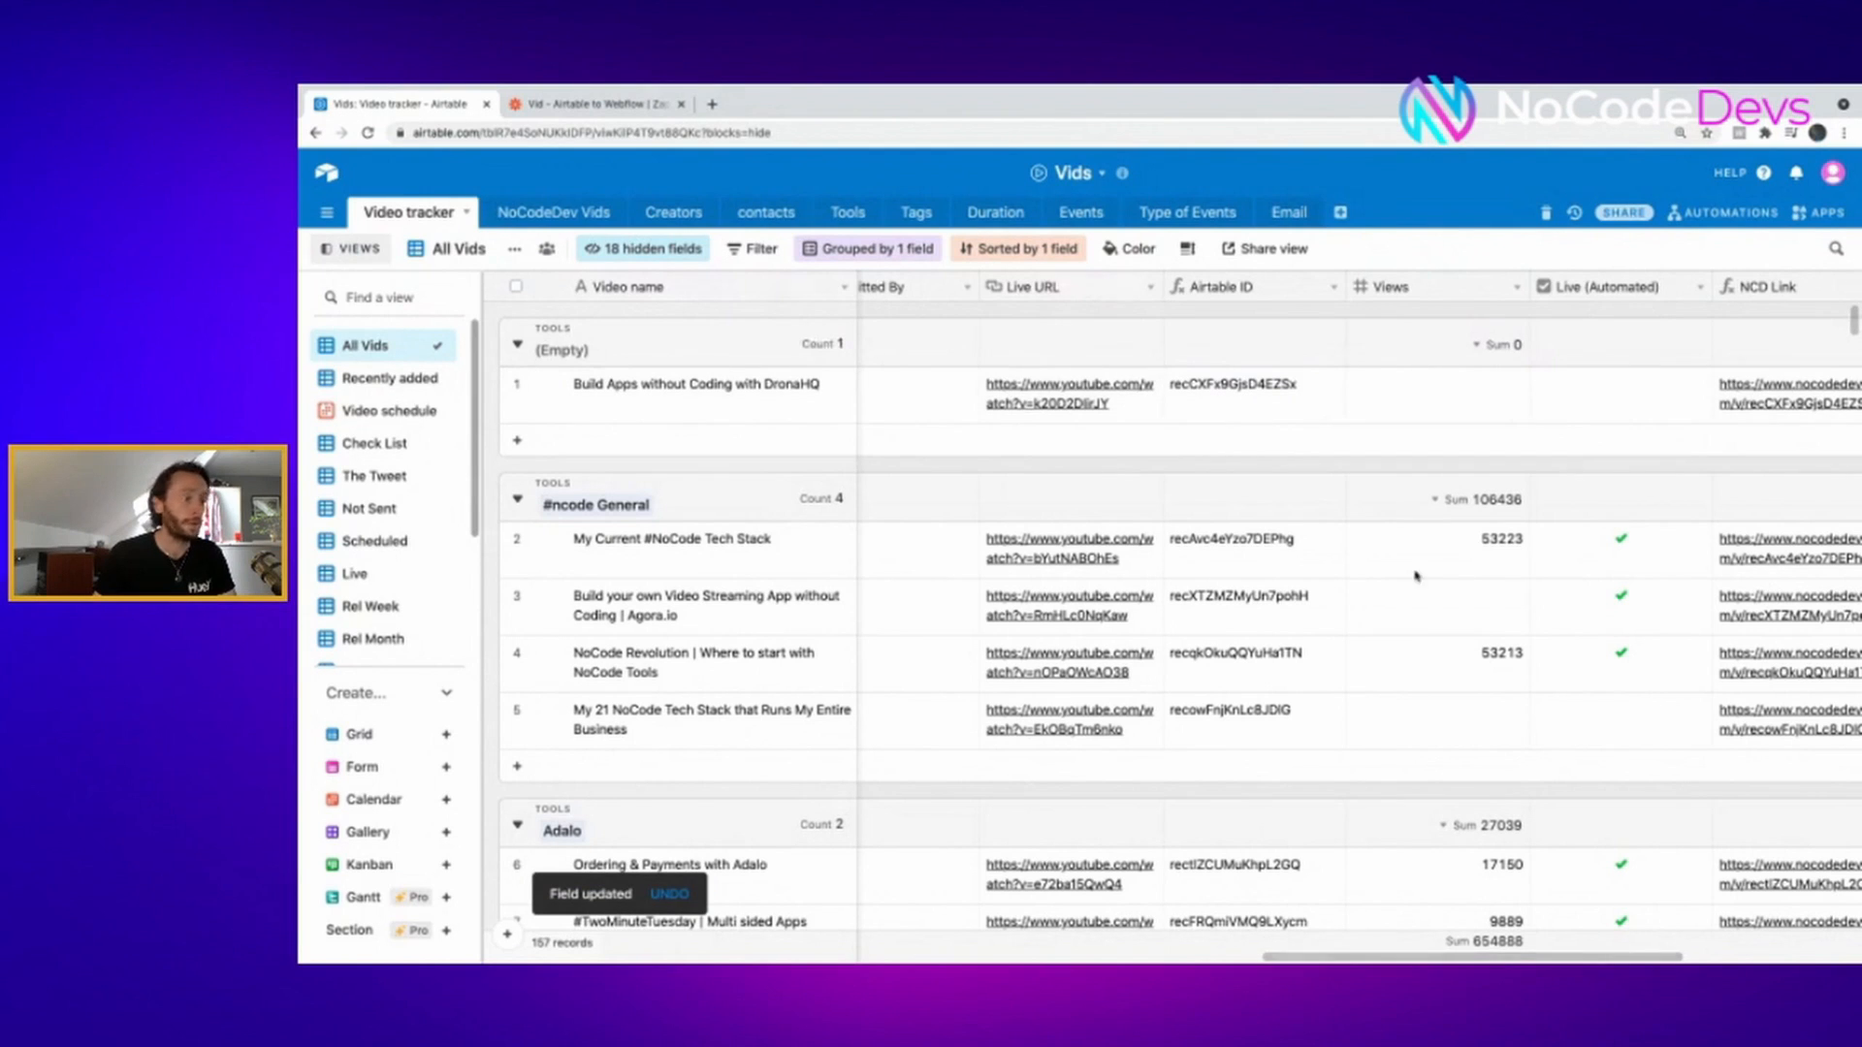
- Recheck the Send button's settings, then return to the Zapier Catch Hook trigger setup
scroll(854, 901, "left", 10)
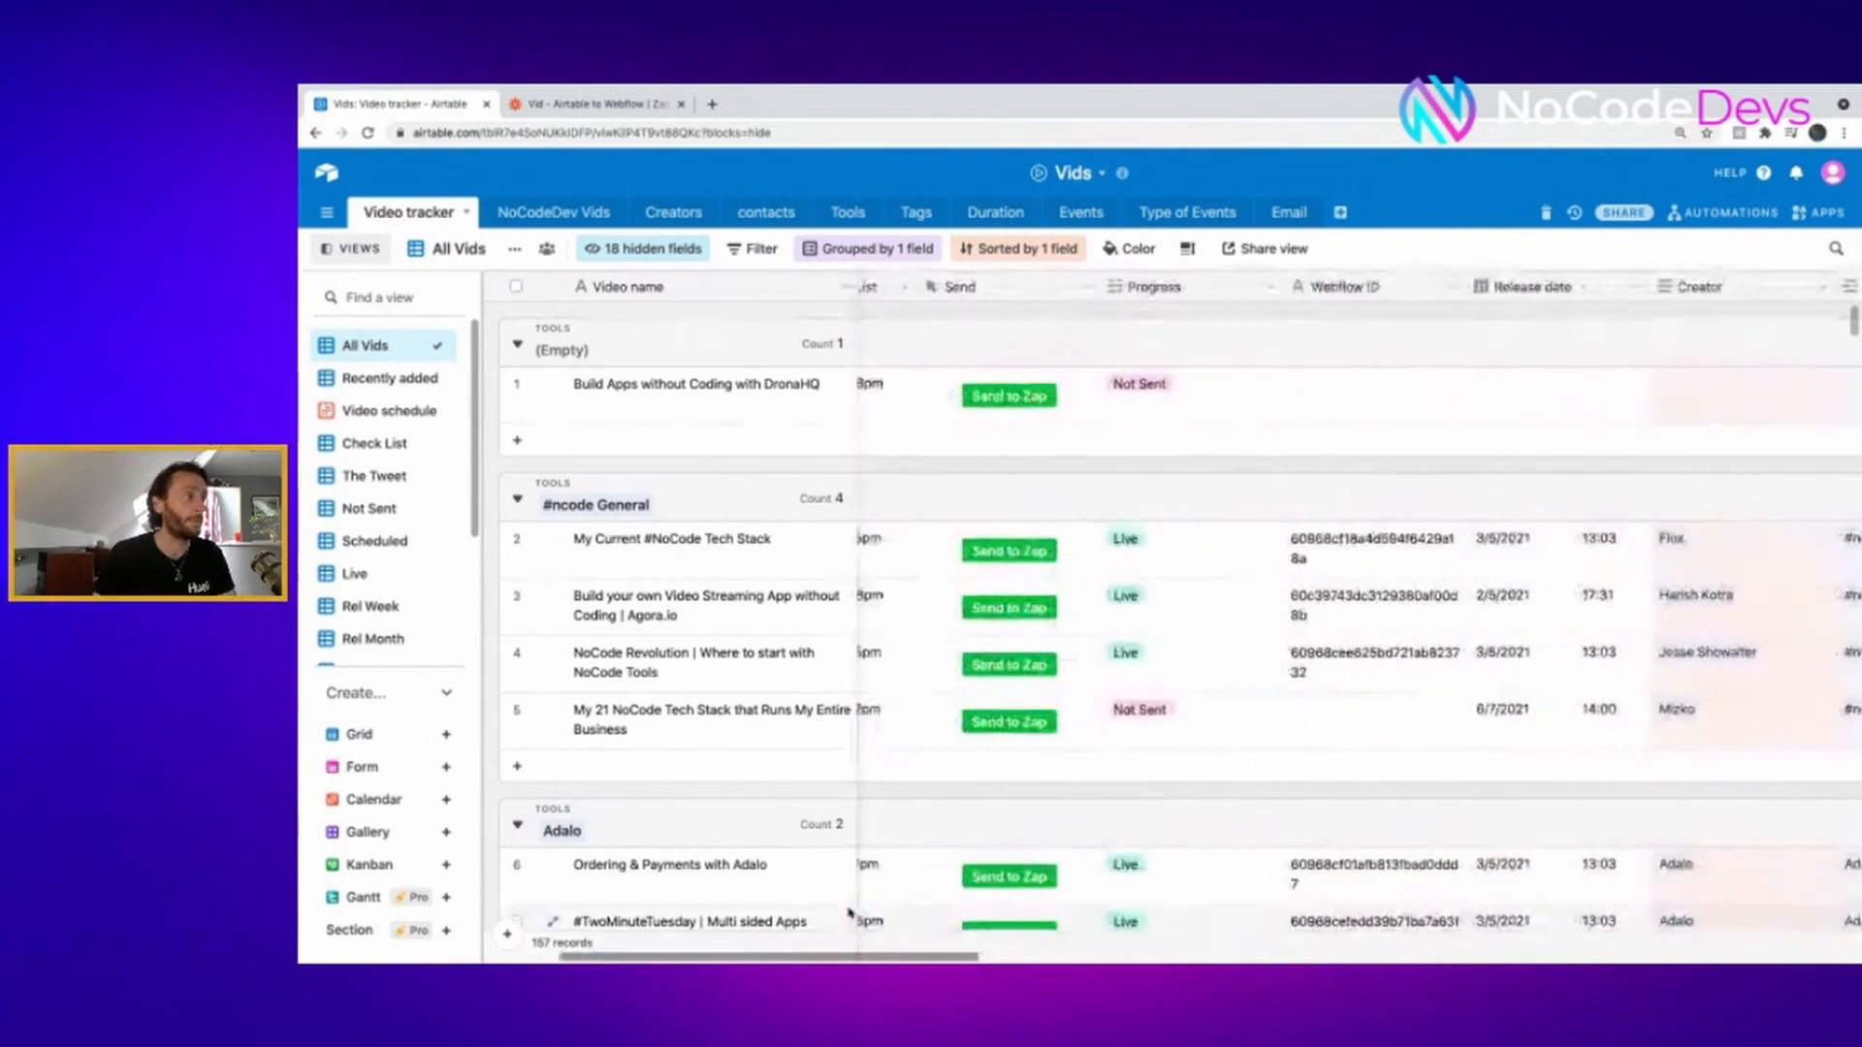
right_click(1001, 291)
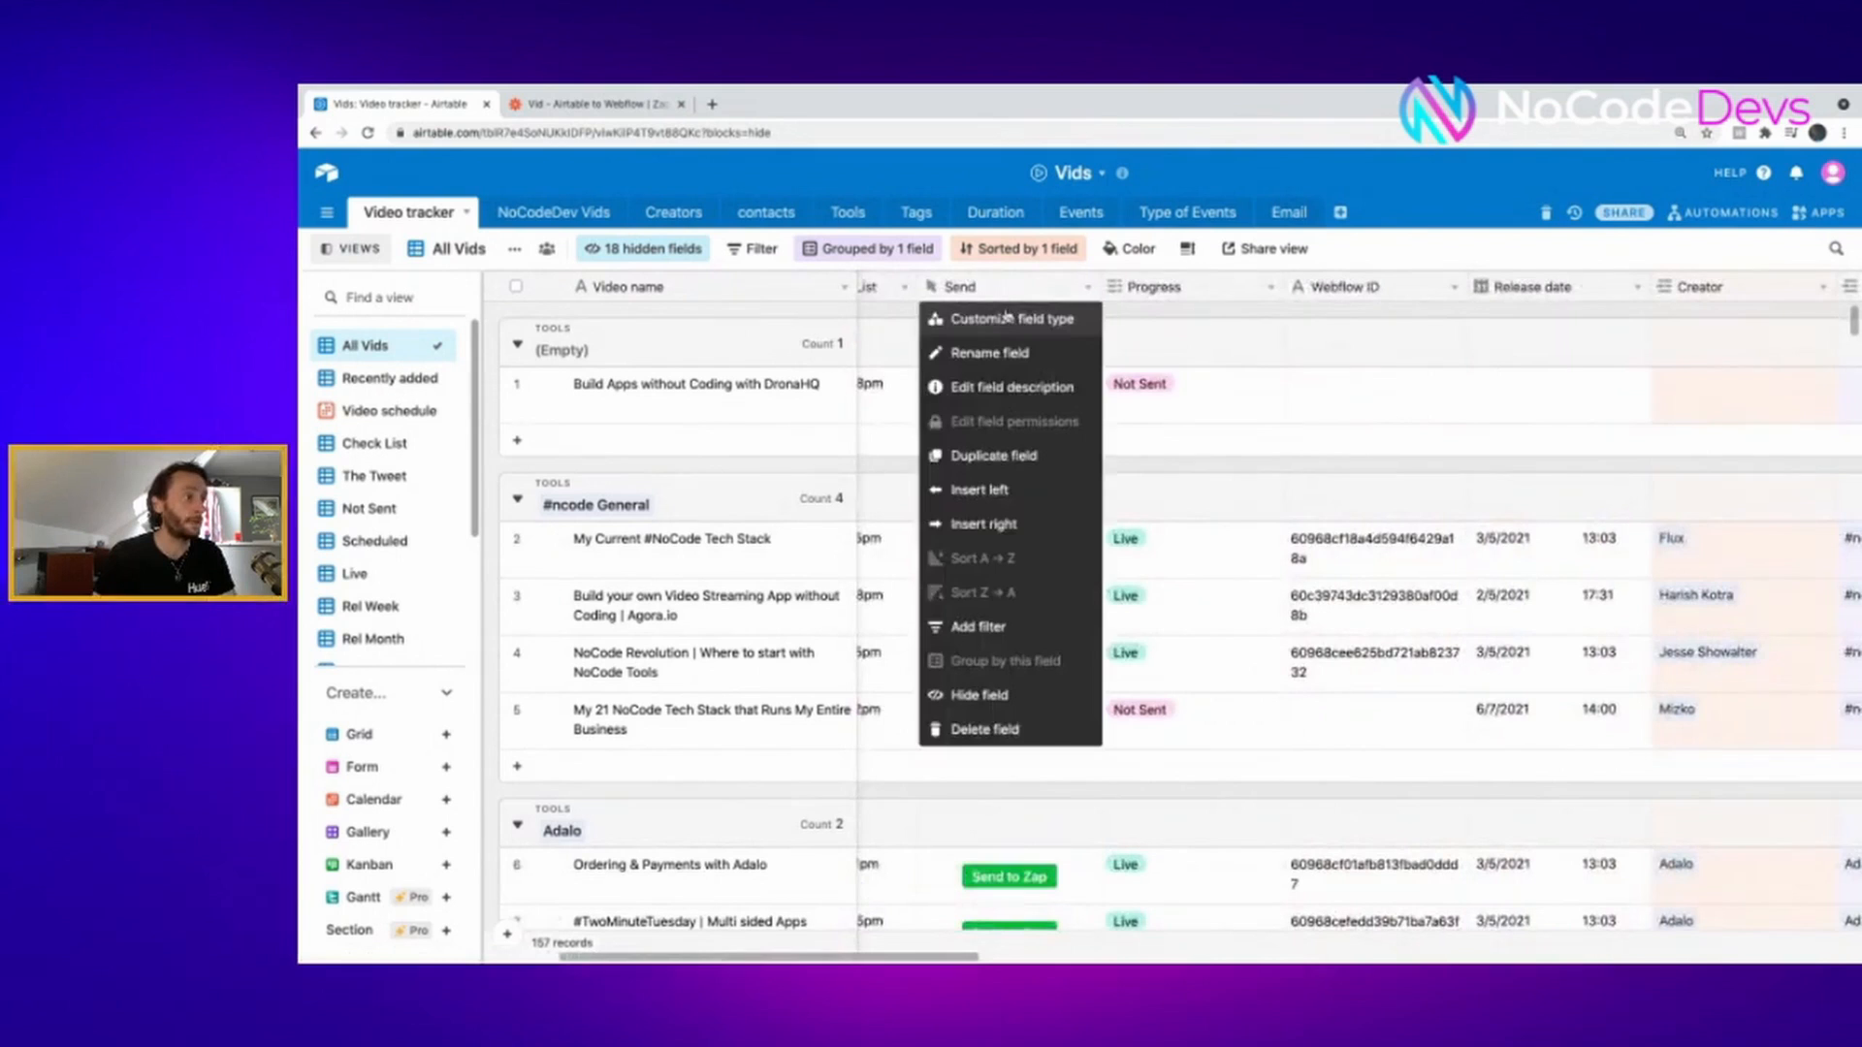
left_click(1007, 318)
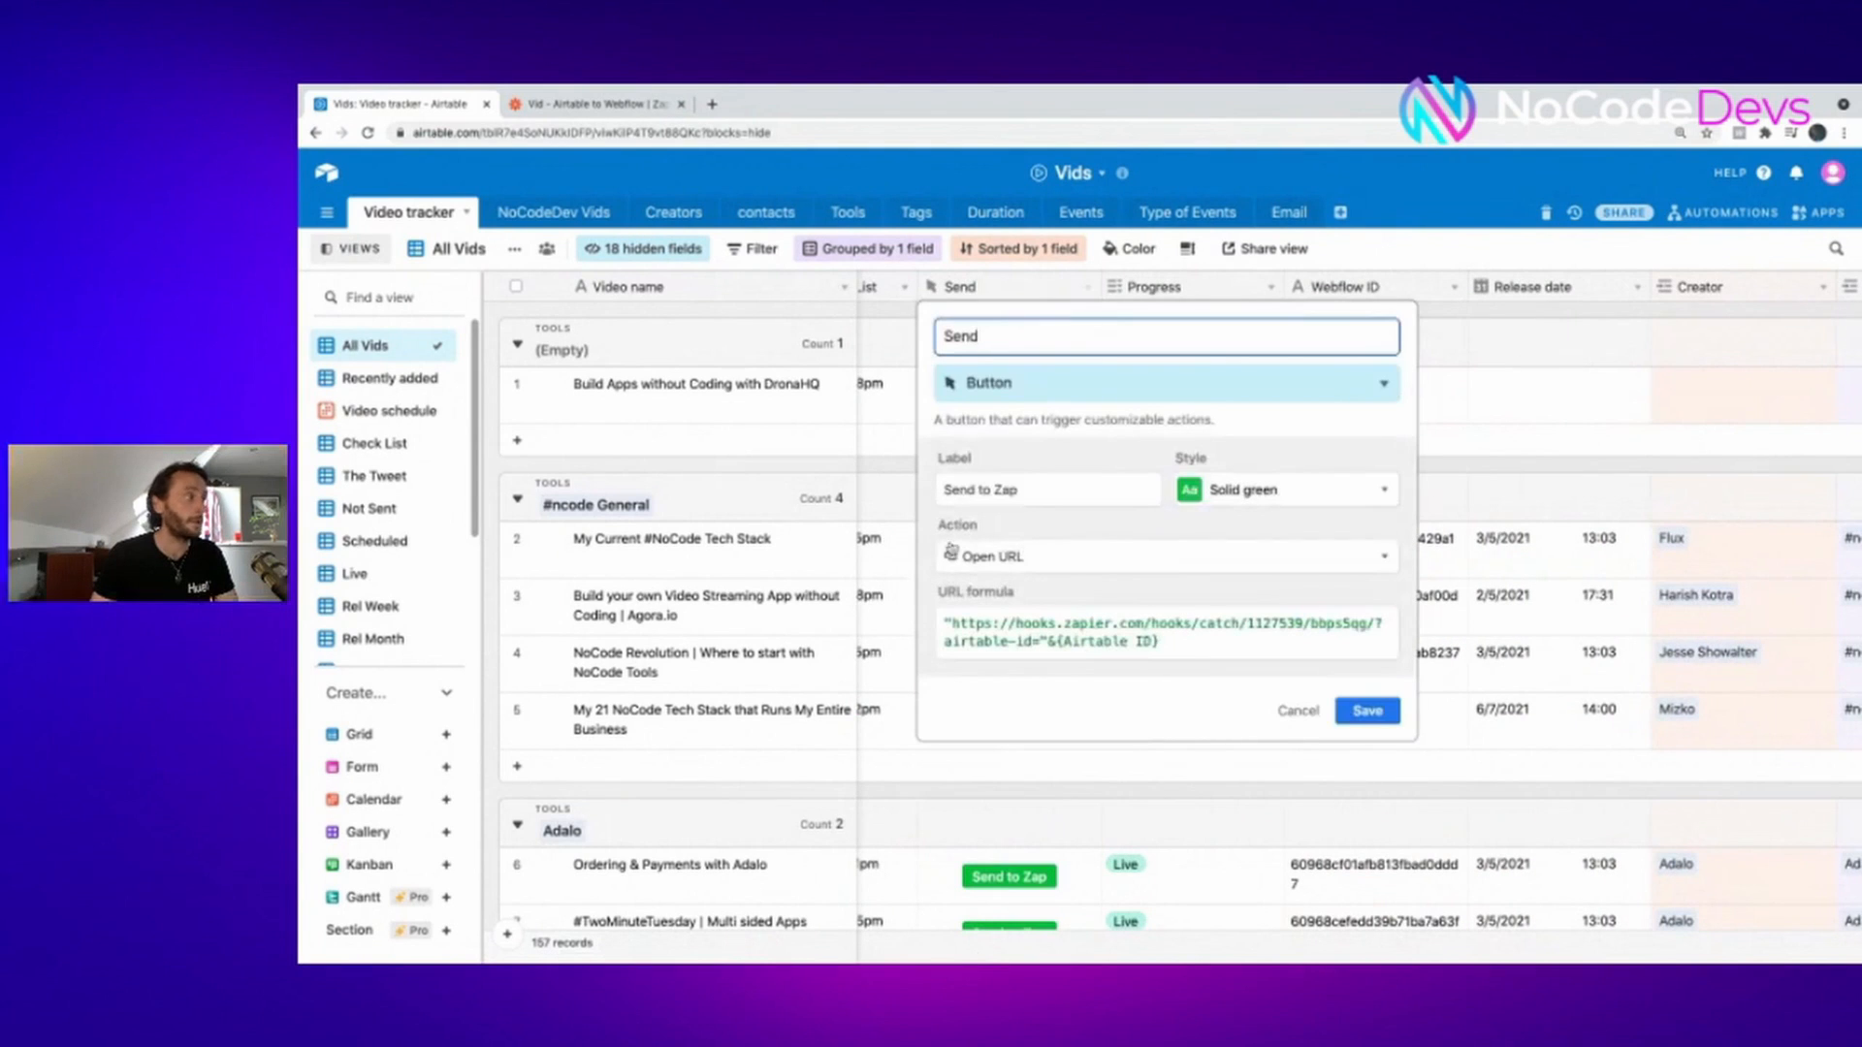
left_click(597, 104)
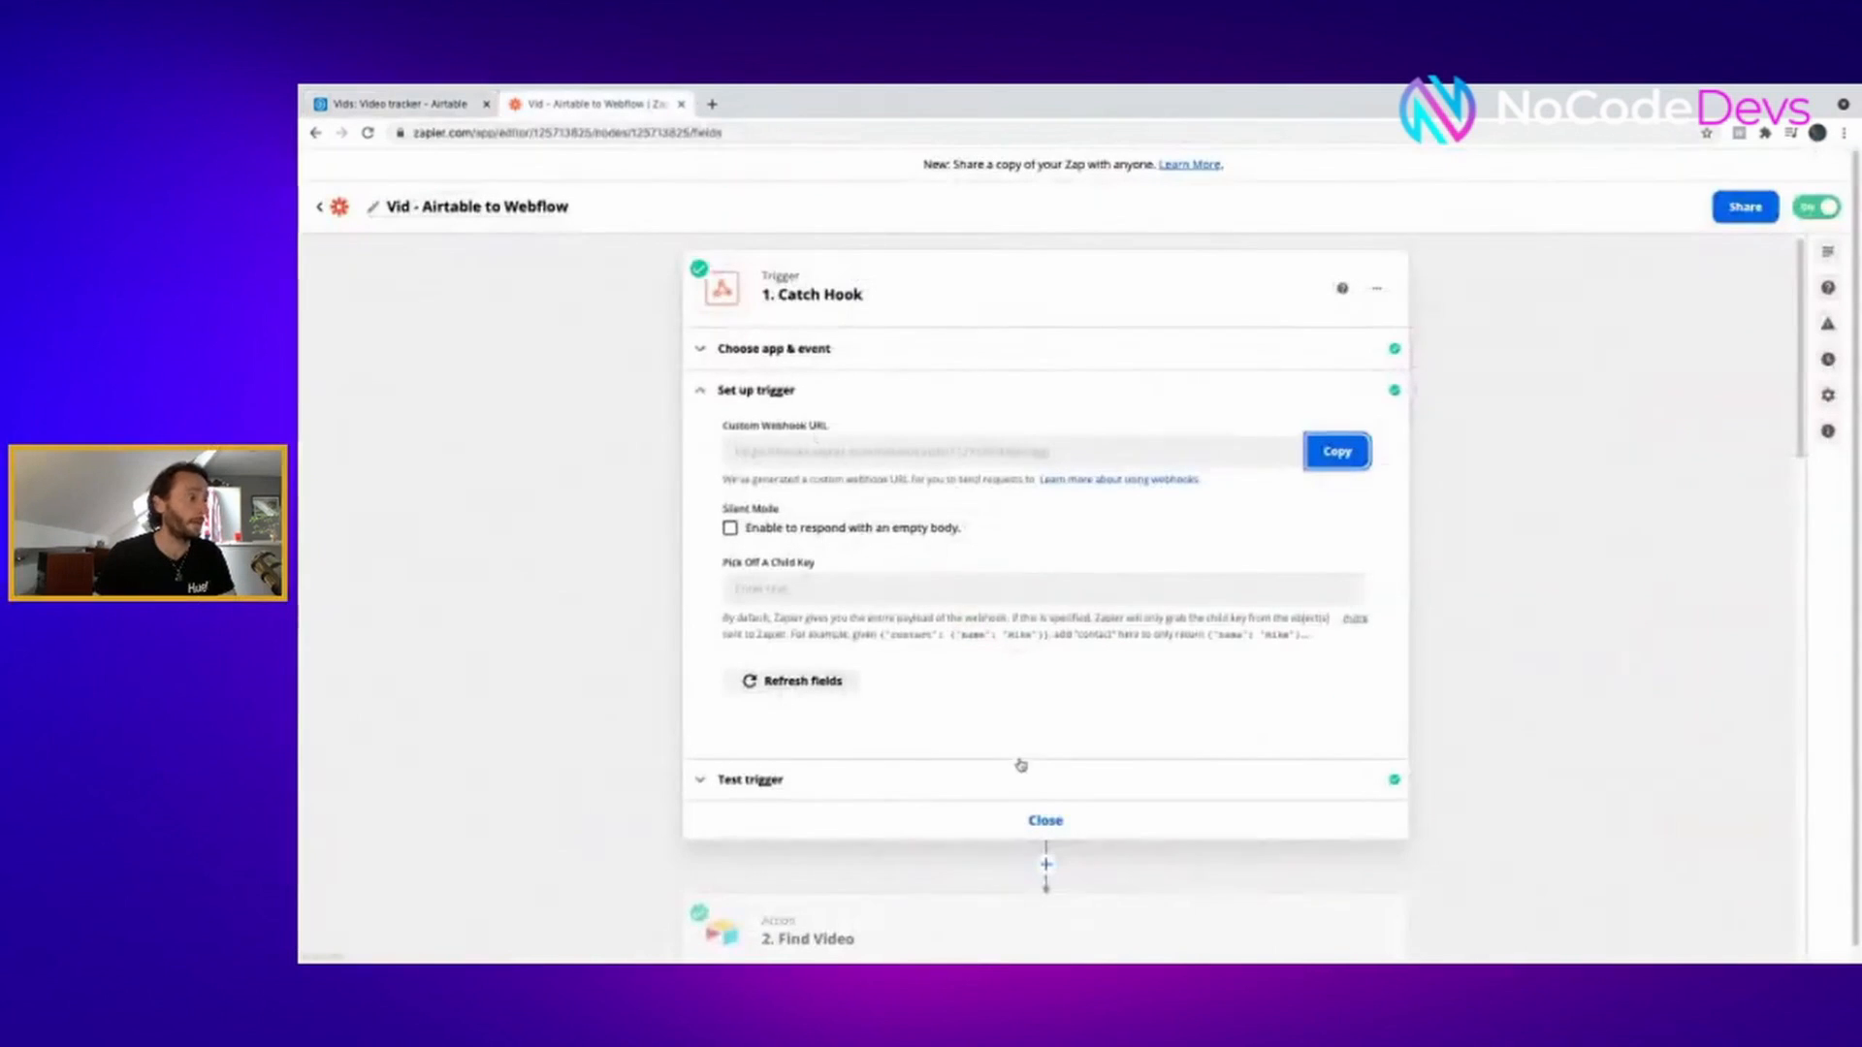
- Test the Catch Hook trigger and confirm Request A's querystring carries the airtable-id value
left_click(949, 788)
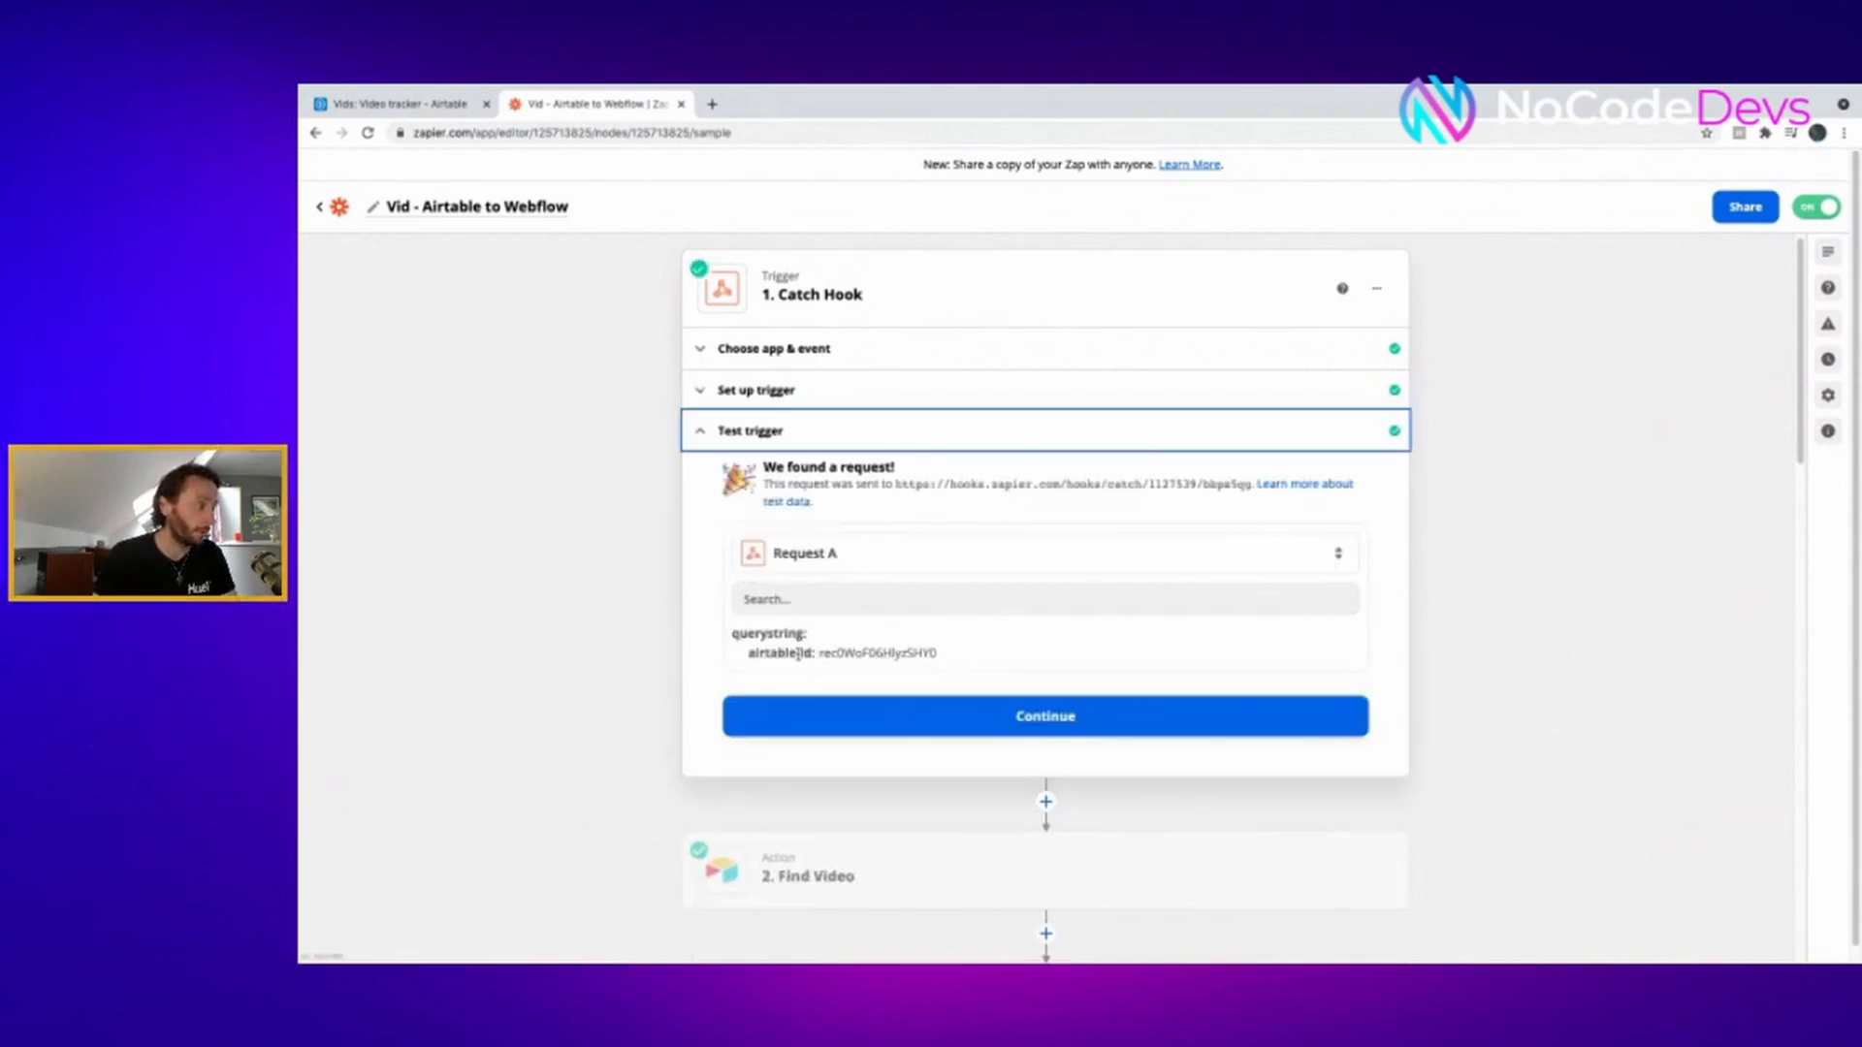
left_click_drag(820, 653, 943, 662)
left_click(1587, 571)
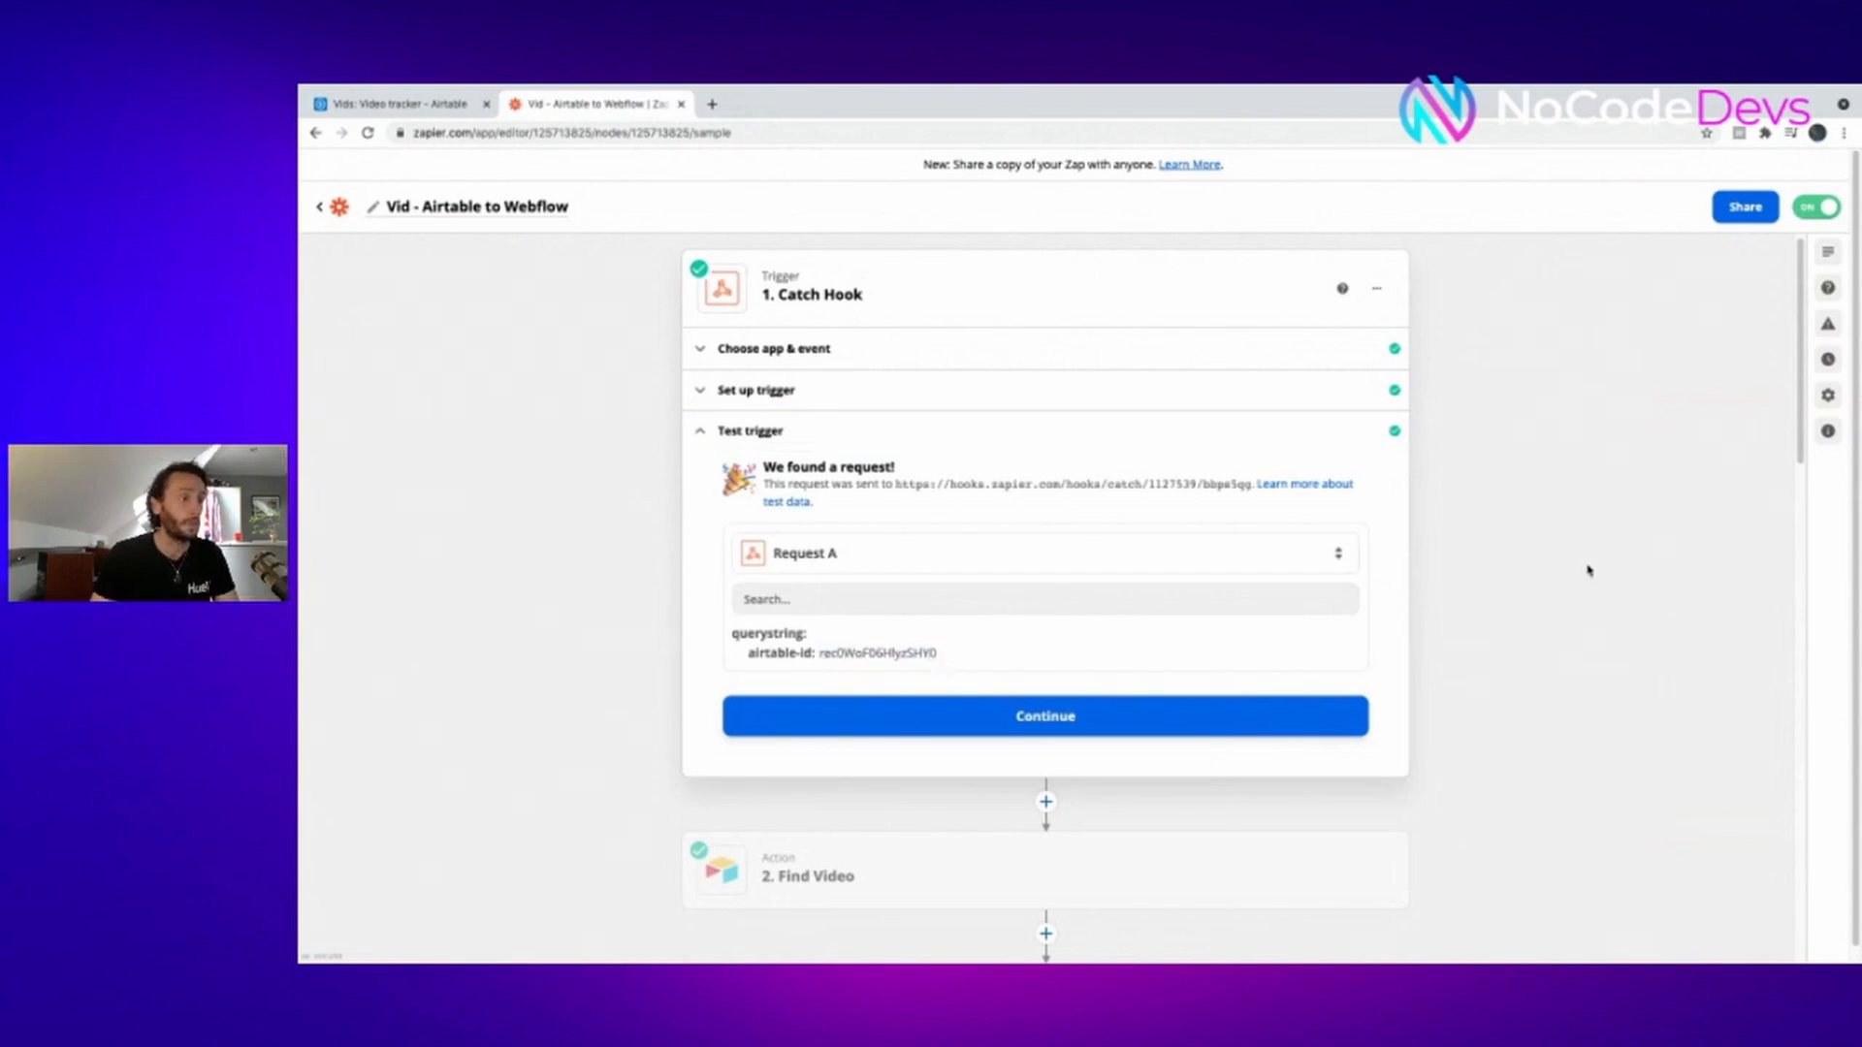
scroll(1582, 544, "down", 3)
mouse_move(990, 567)
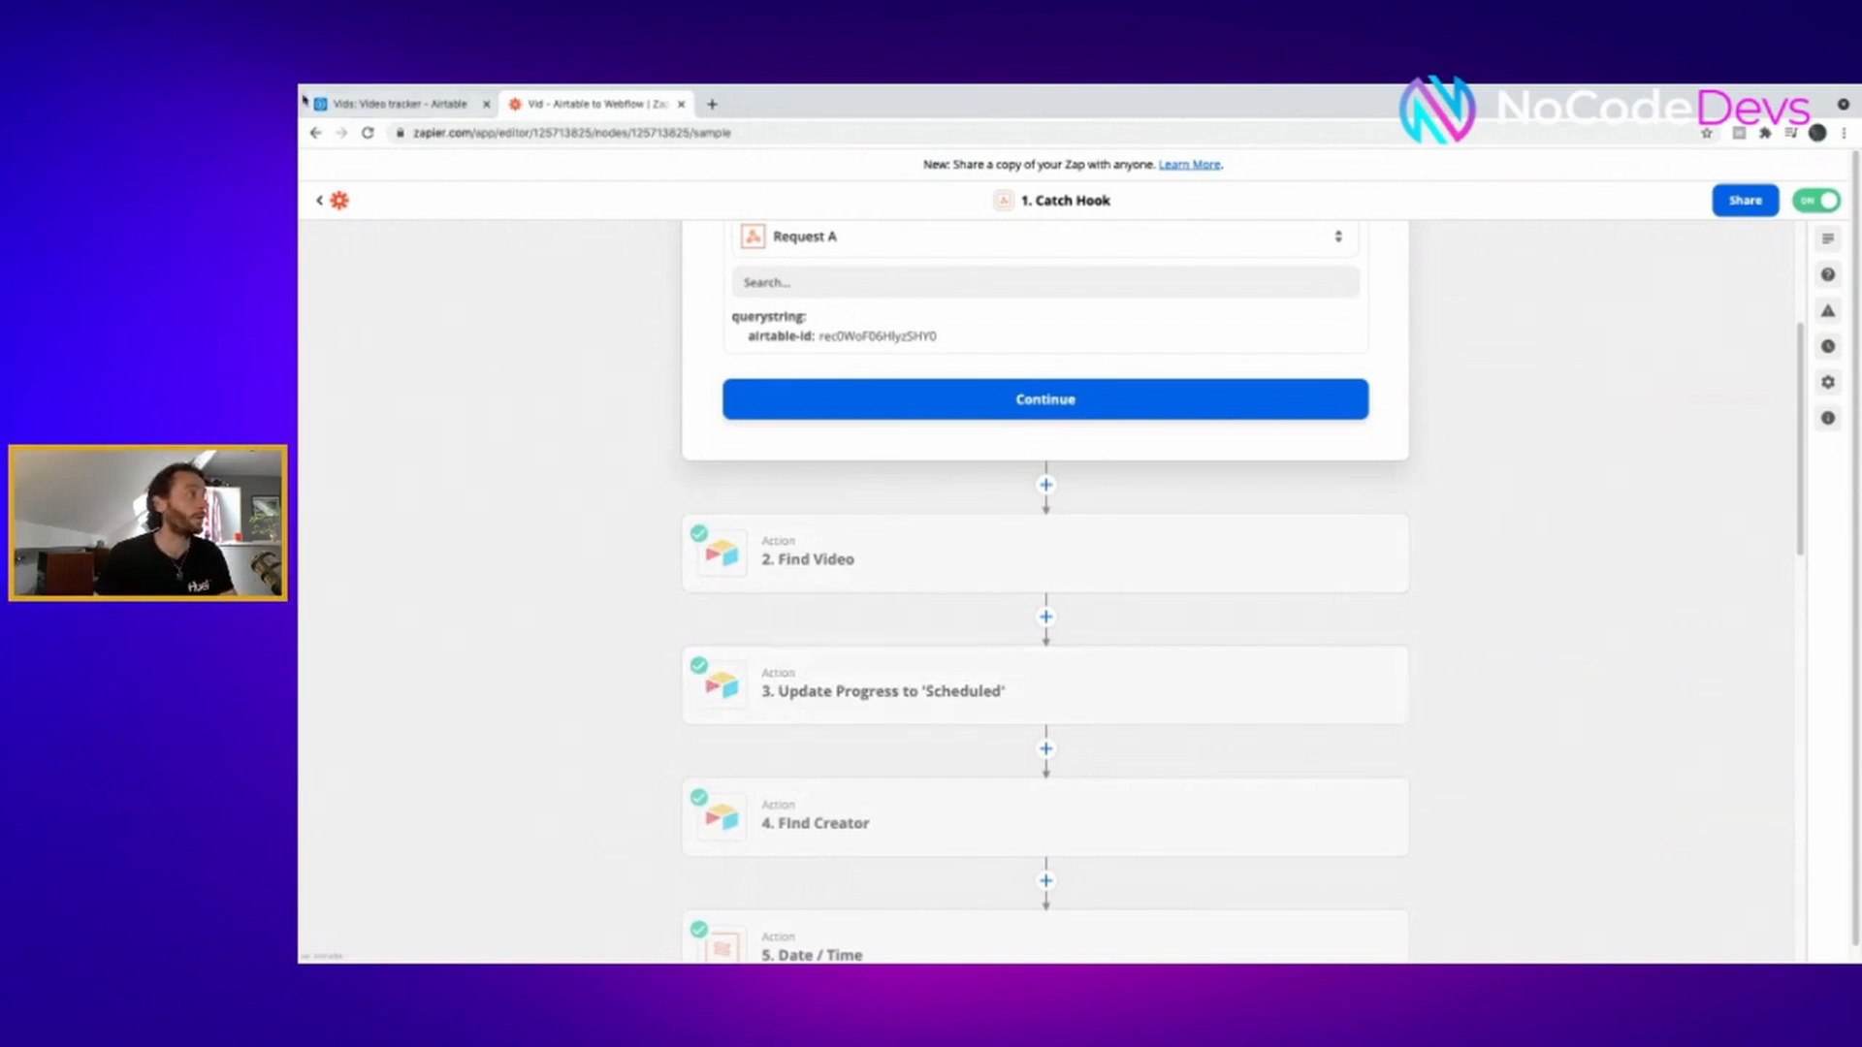
- Scroll through Zap steps 1–14 to Create Tweet in Twitter, then return to Airtable's Send dialog
scroll(1288, 673, "down", 1)
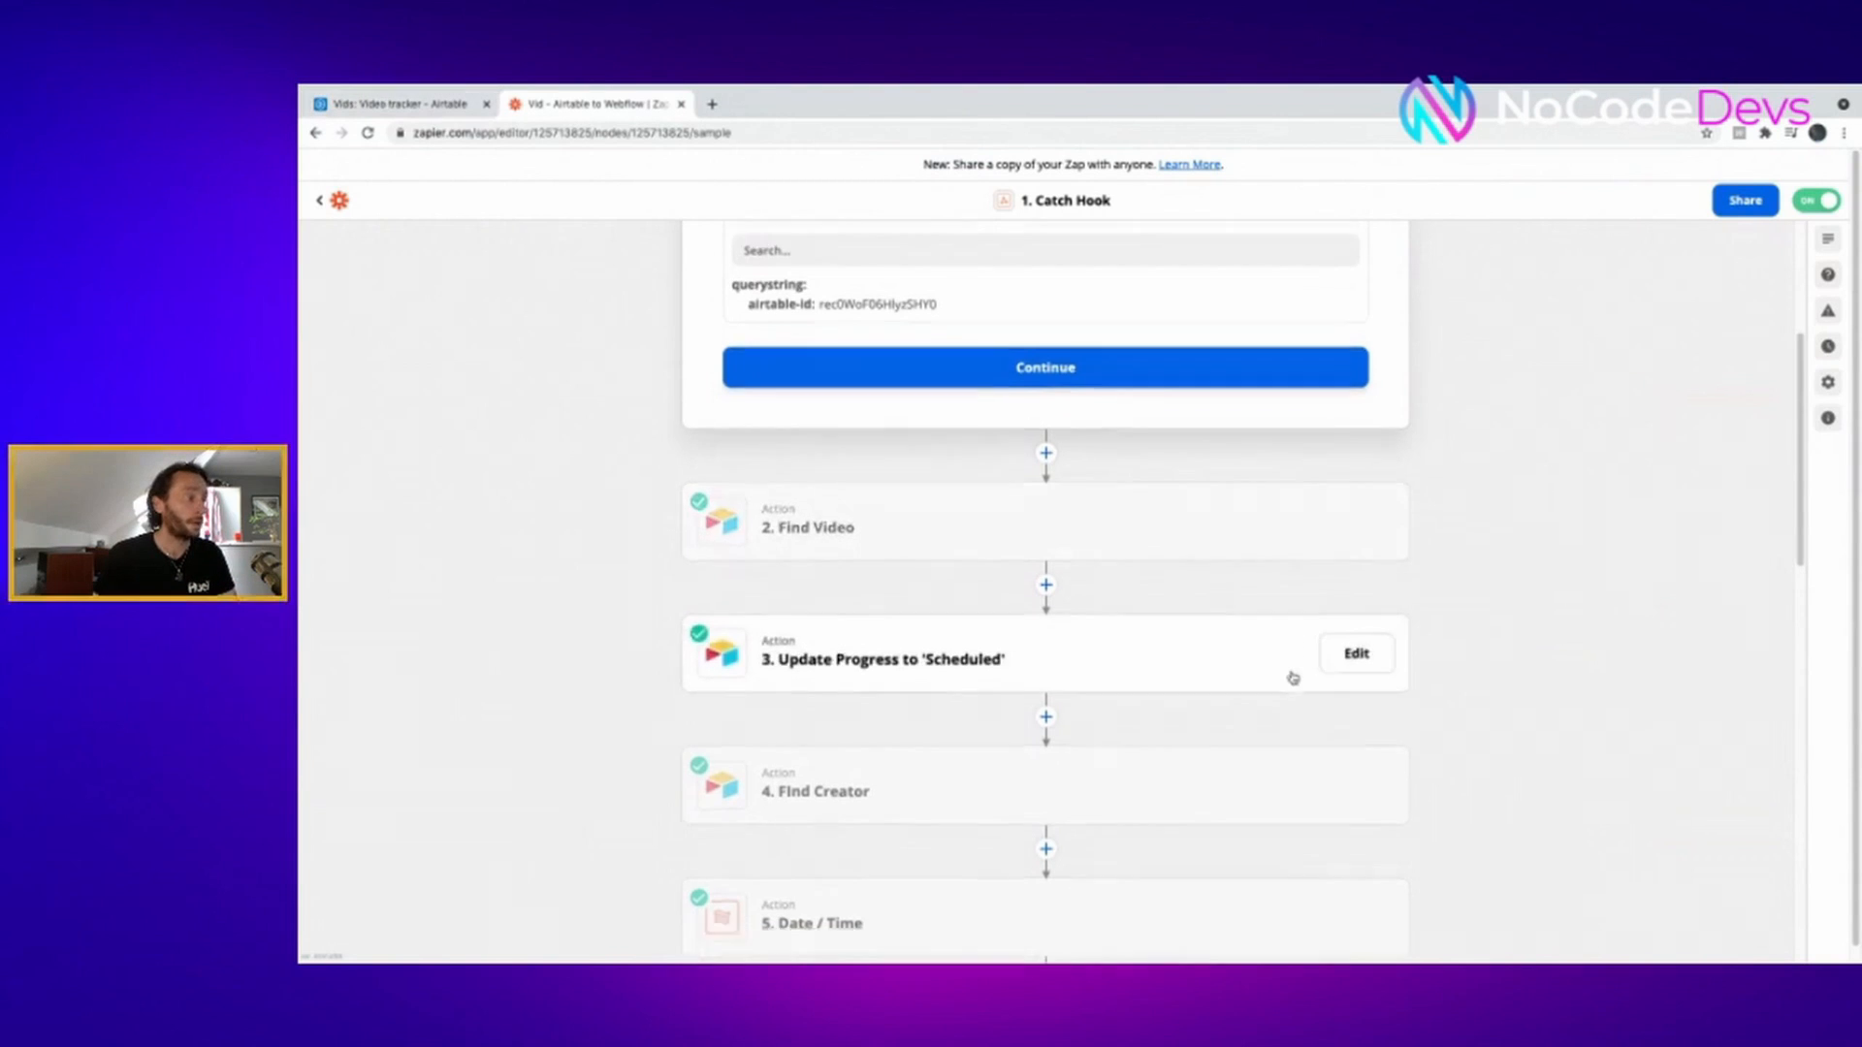
scroll(1290, 678, "down", 2)
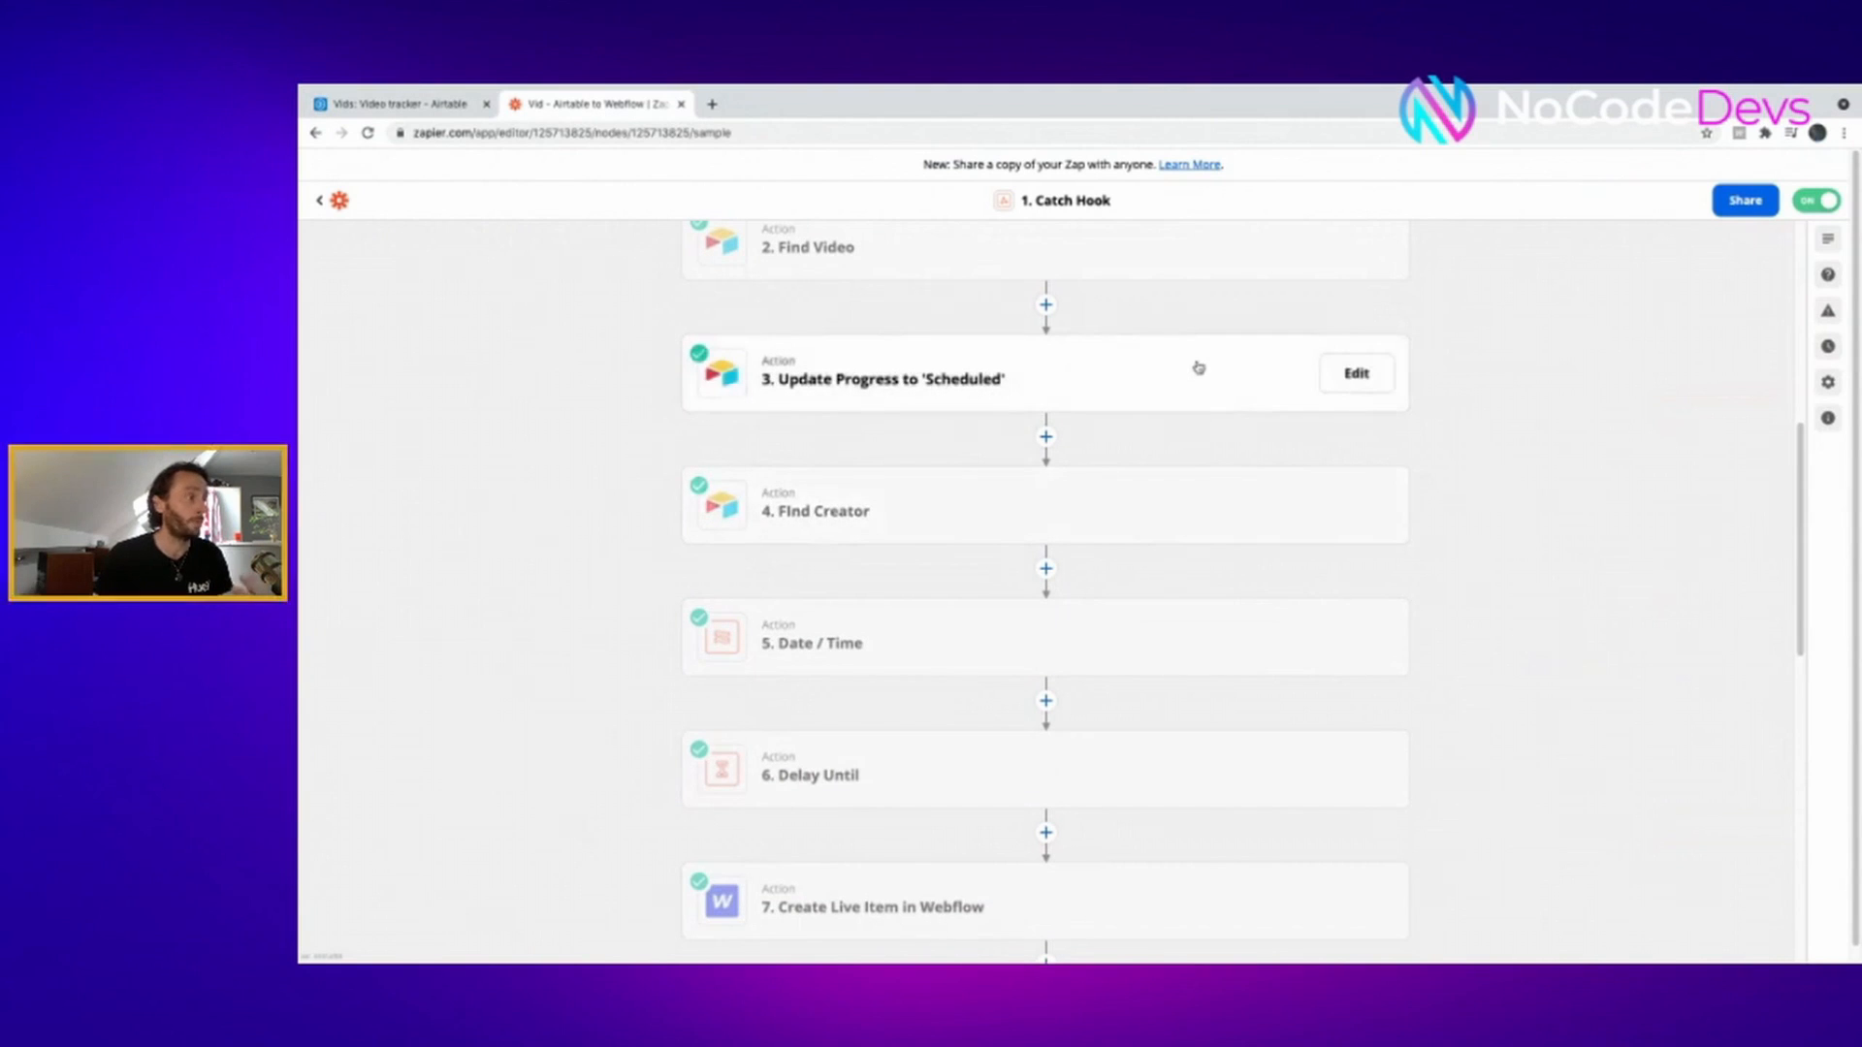
scroll(1304, 678, "down", 1)
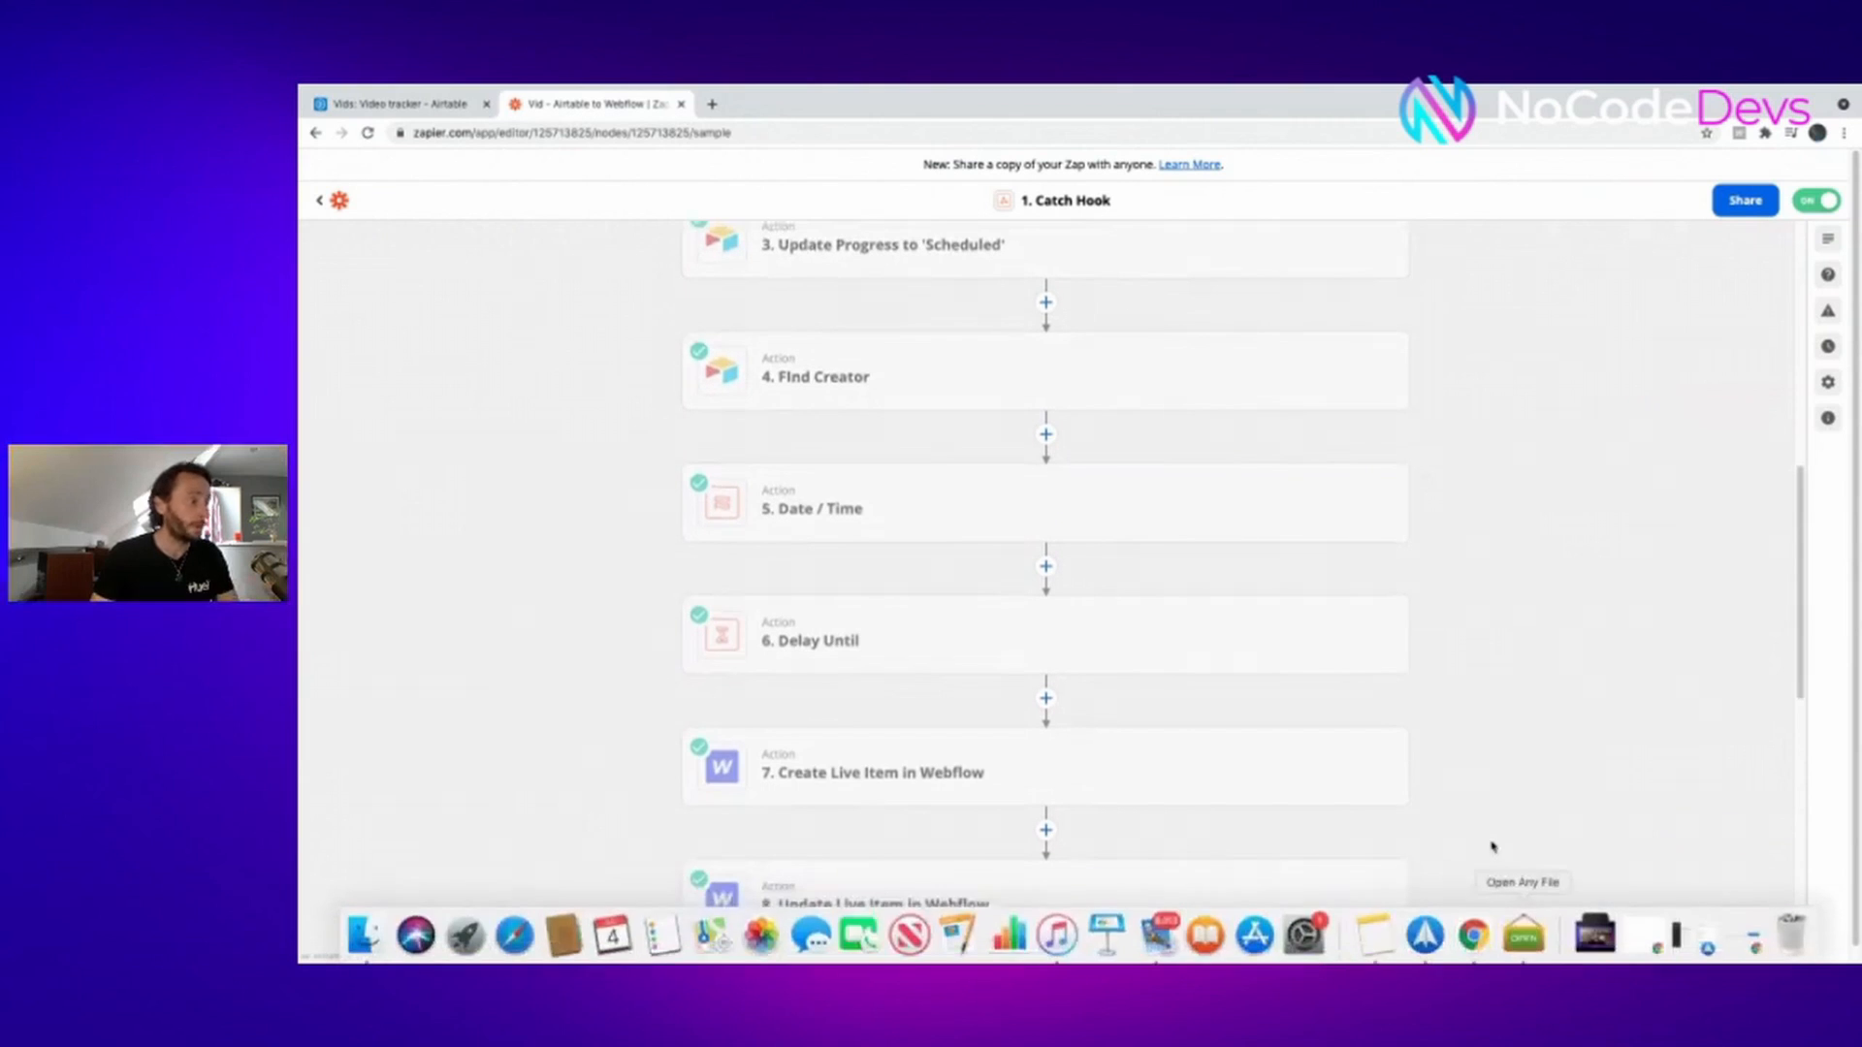
scroll(1487, 773, "down", 3)
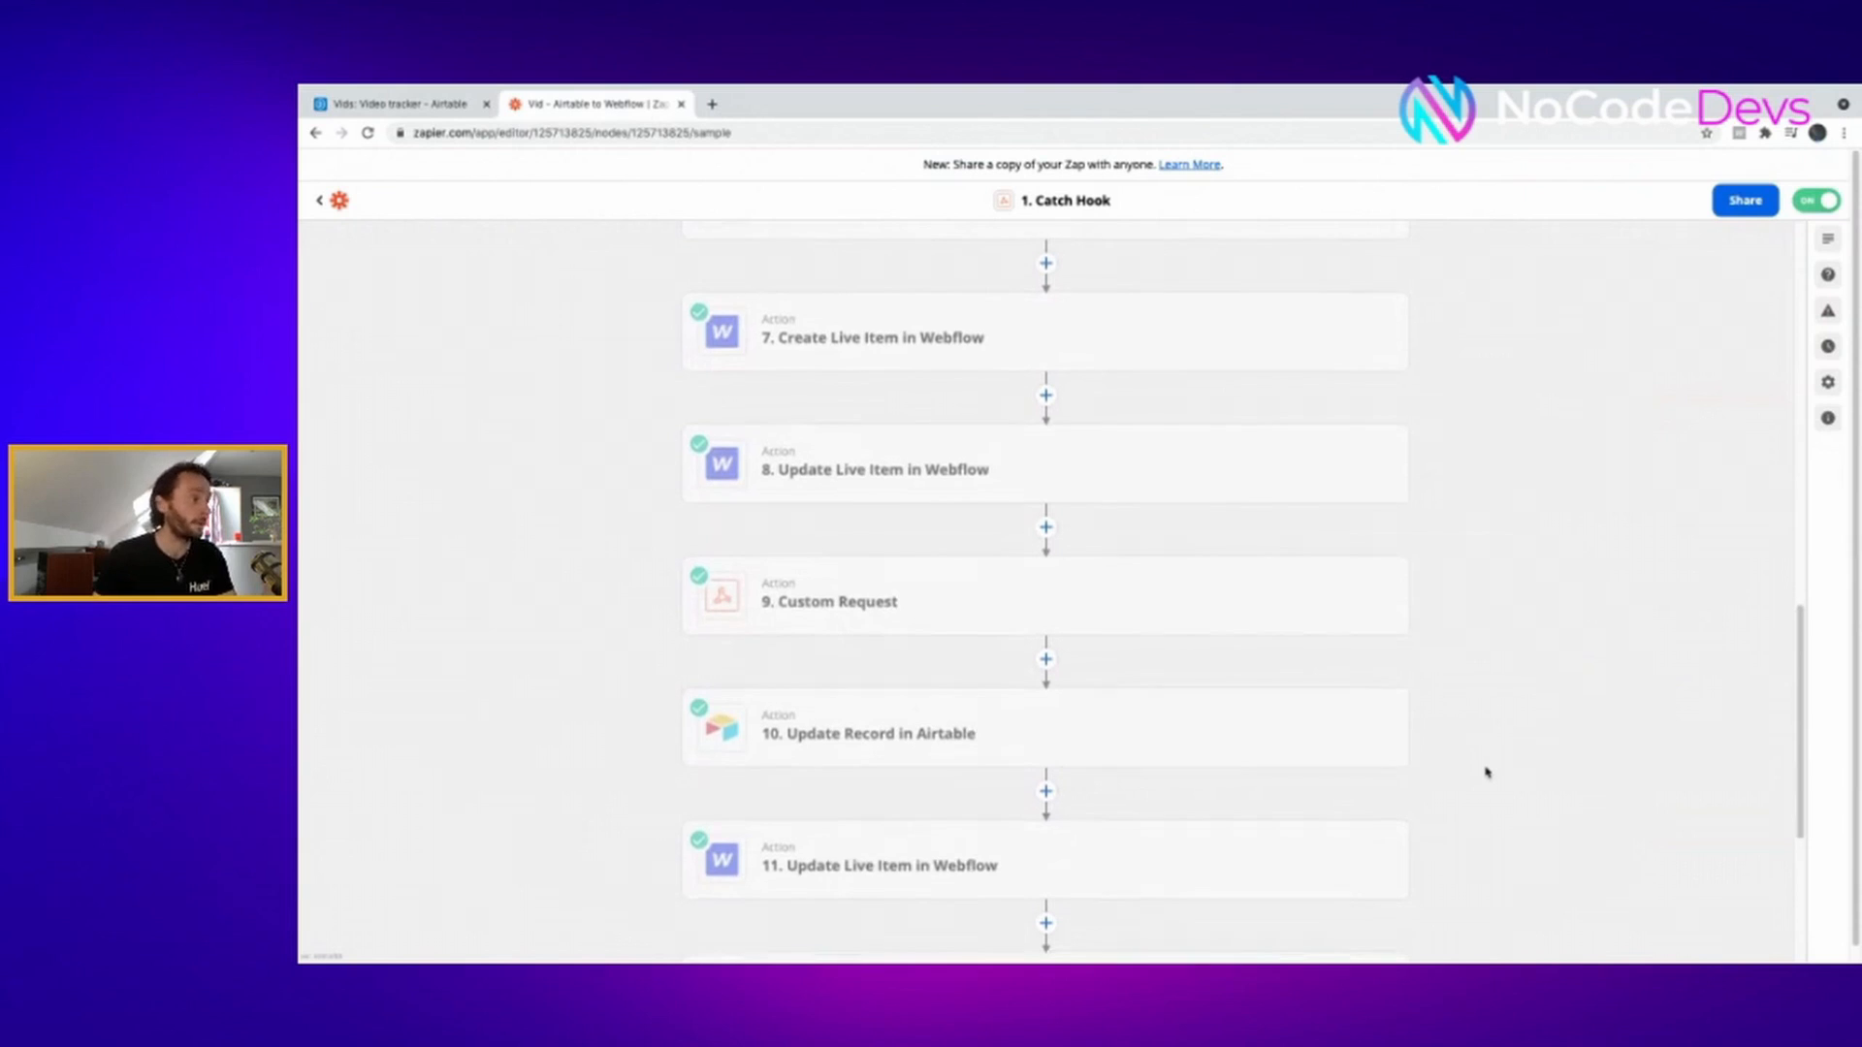
scroll(1486, 773, "down", 3)
scroll(1486, 772, "down", 1)
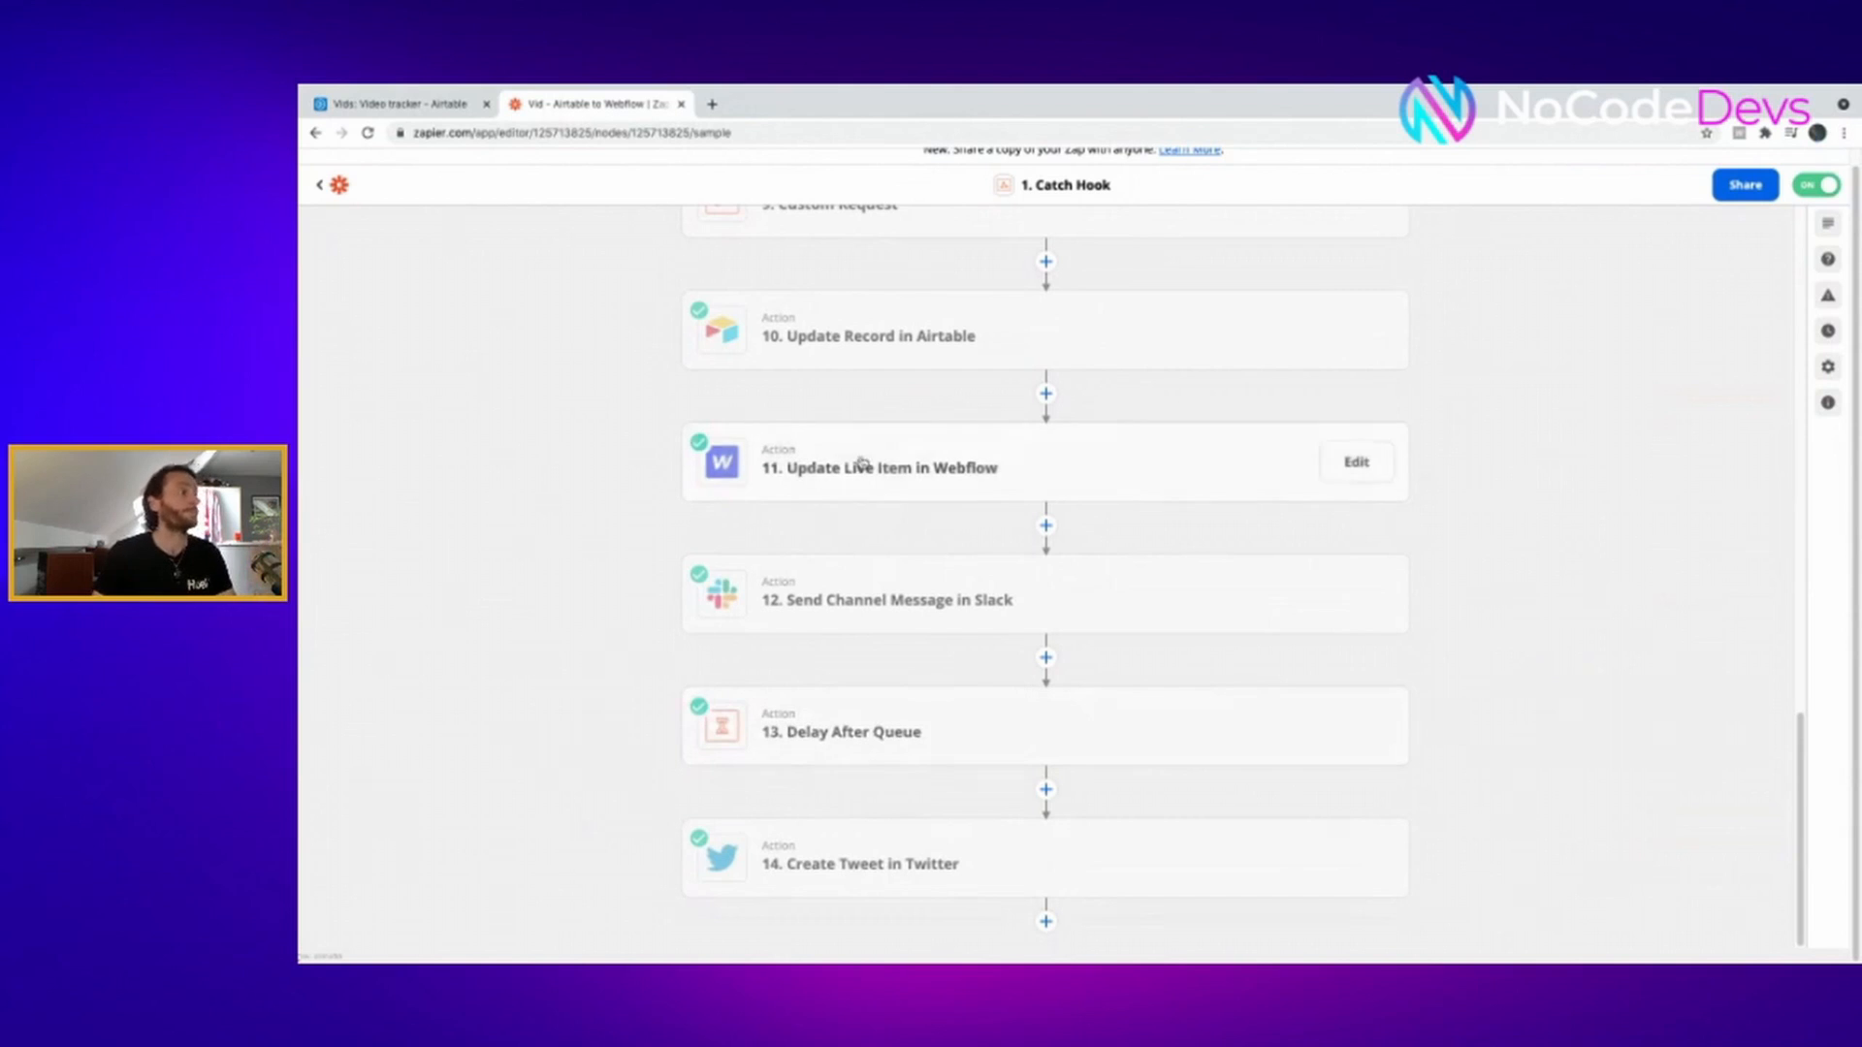
left_click(404, 105)
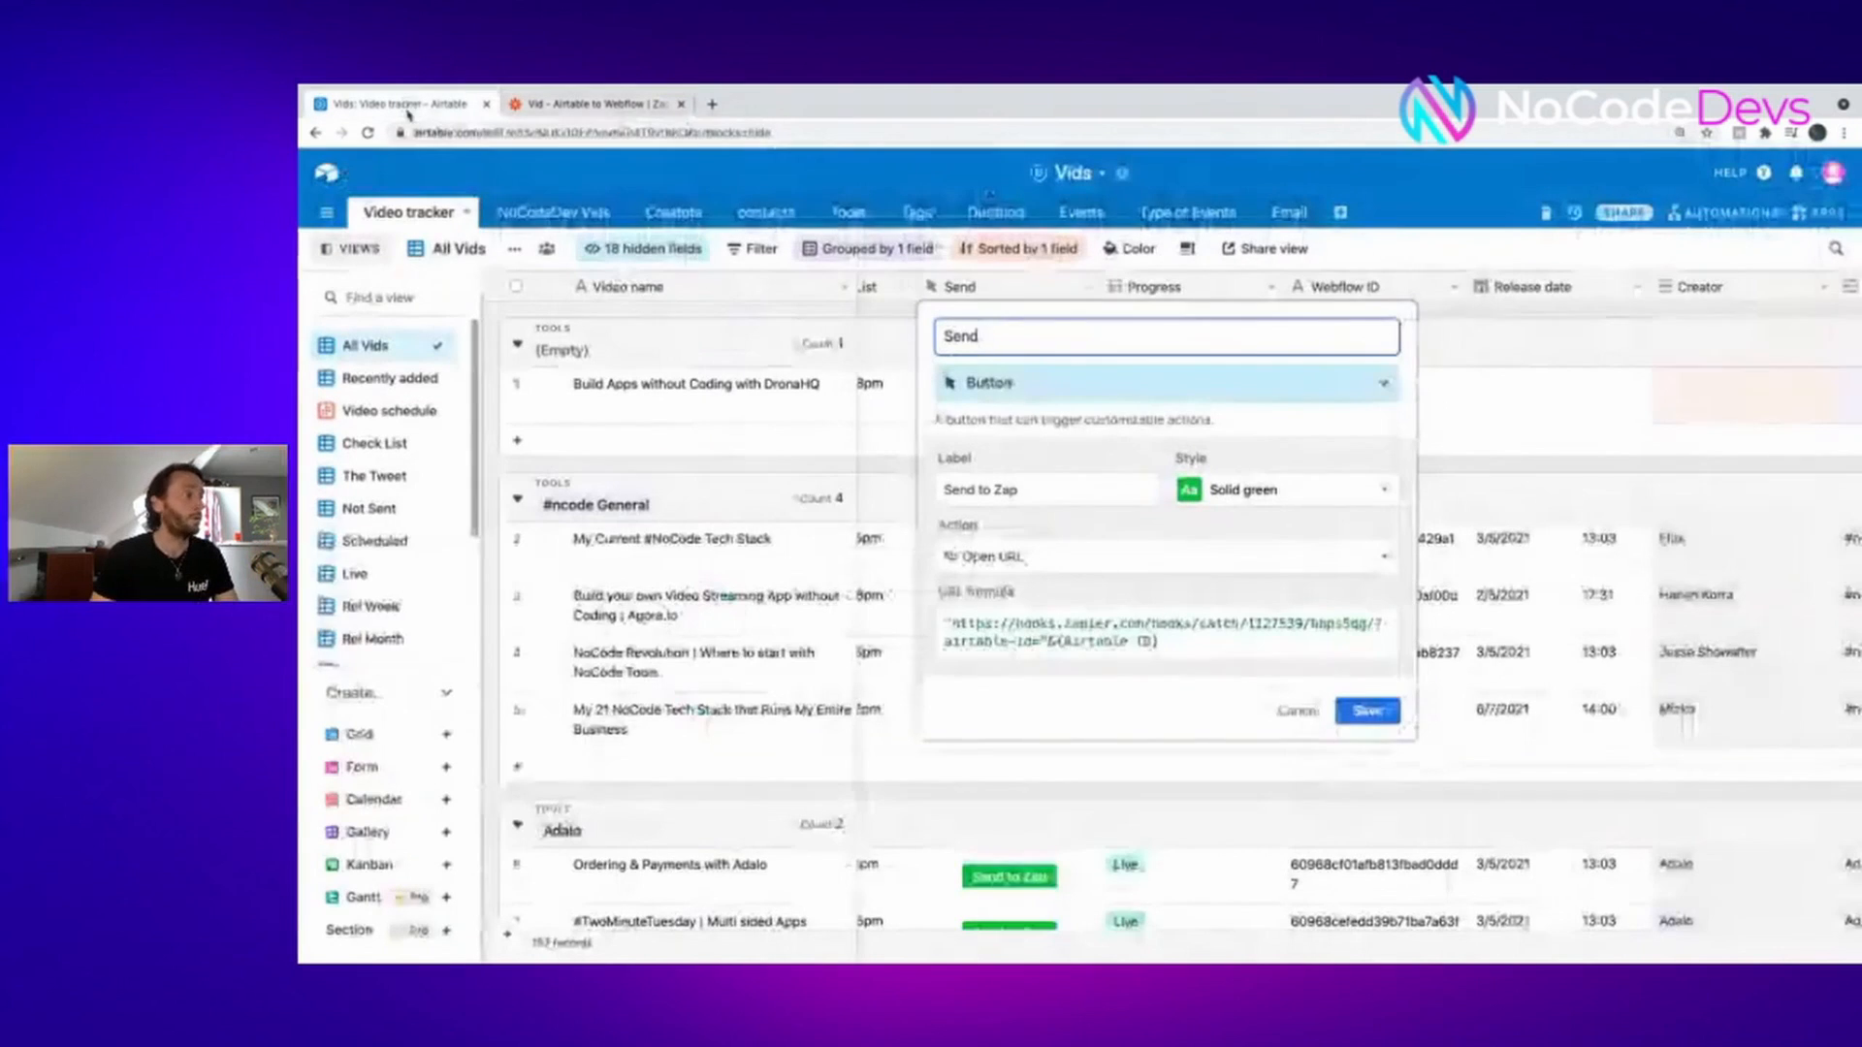
- Cancel the field dialog and fire Send to Zap on row 5, moving its Progress to Scheduled
left_click(1299, 712)
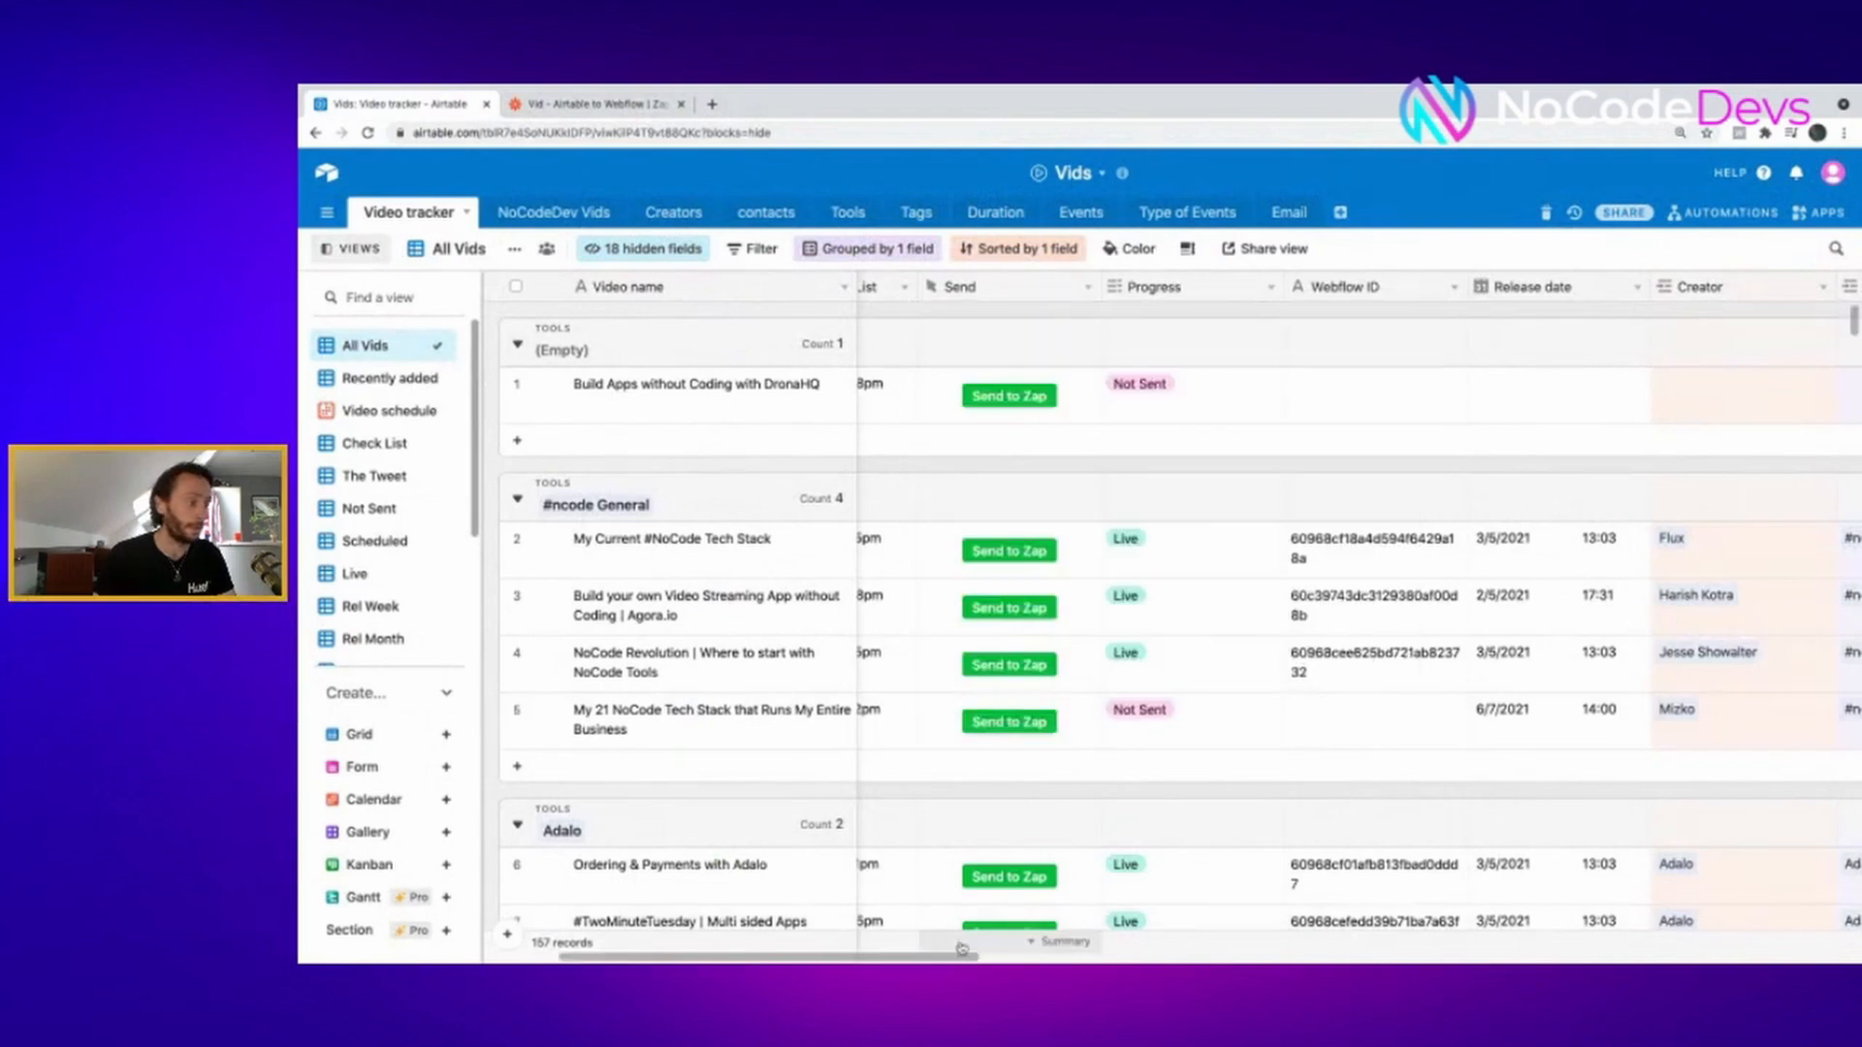
scroll(1429, 719, "left", 3)
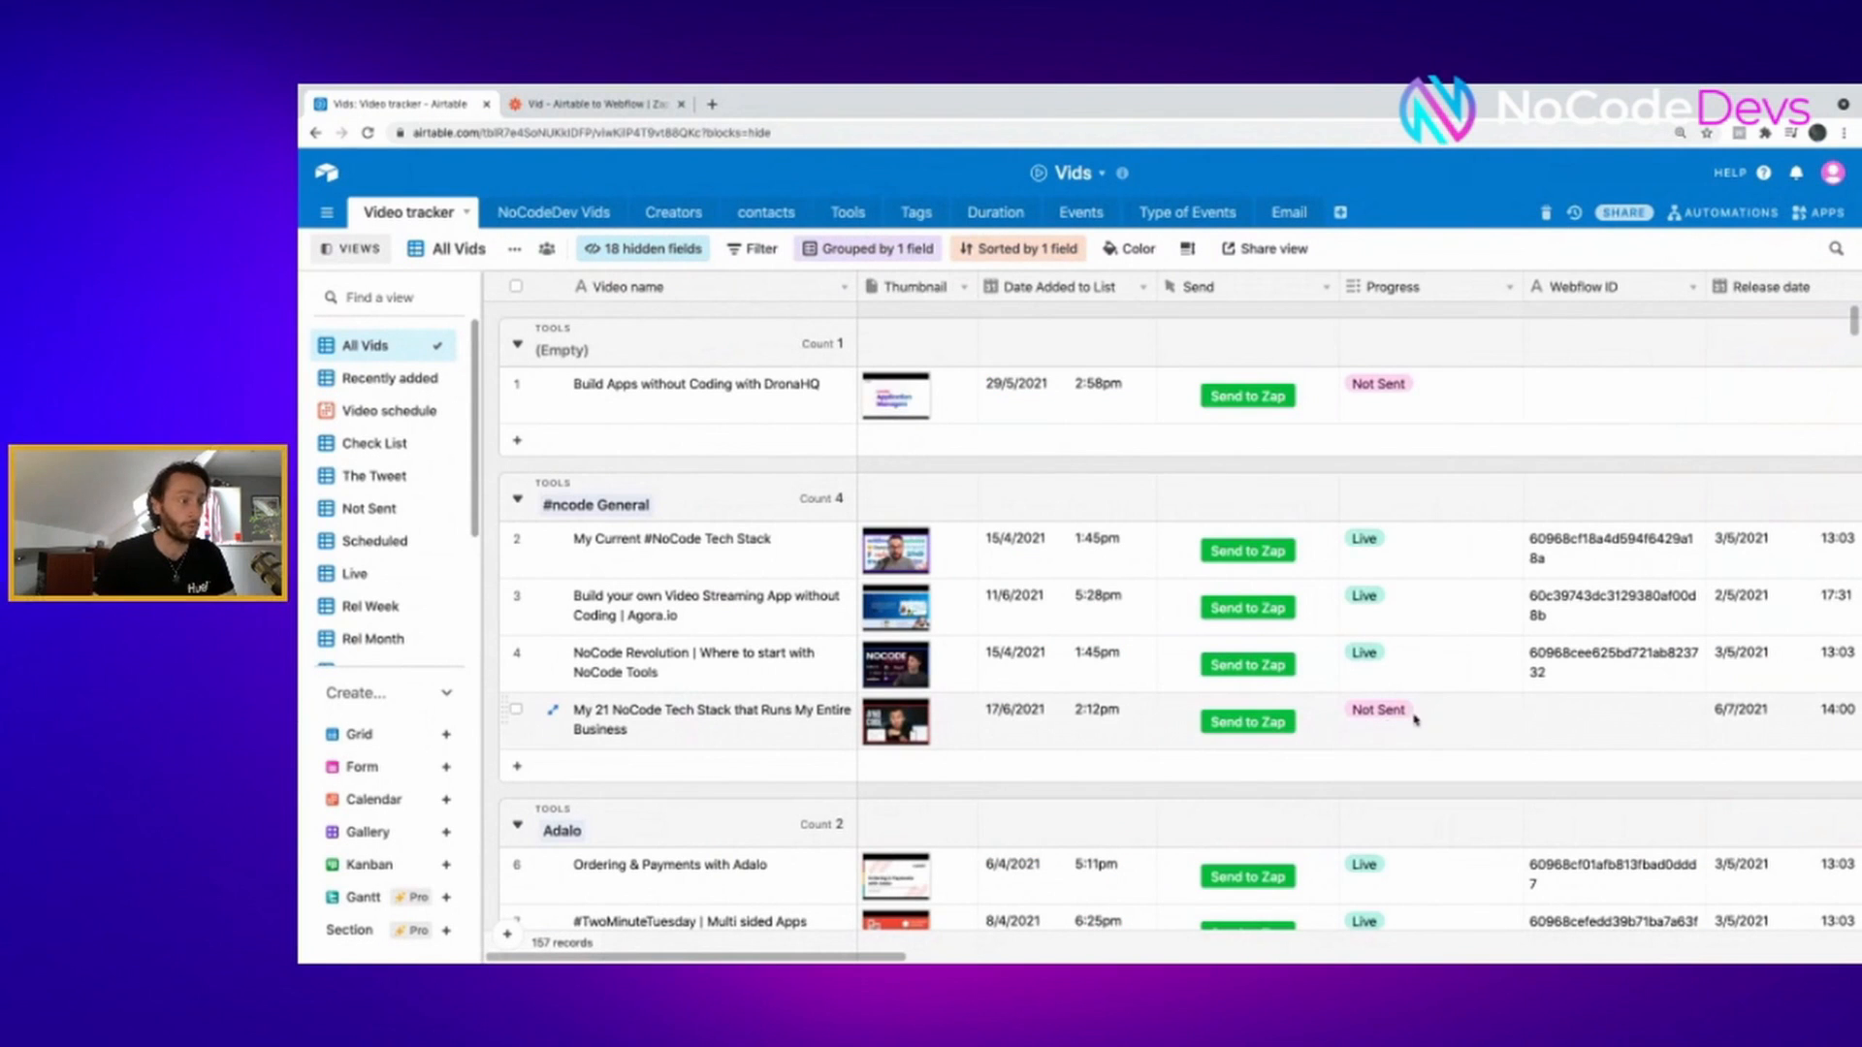
left_click(1265, 730)
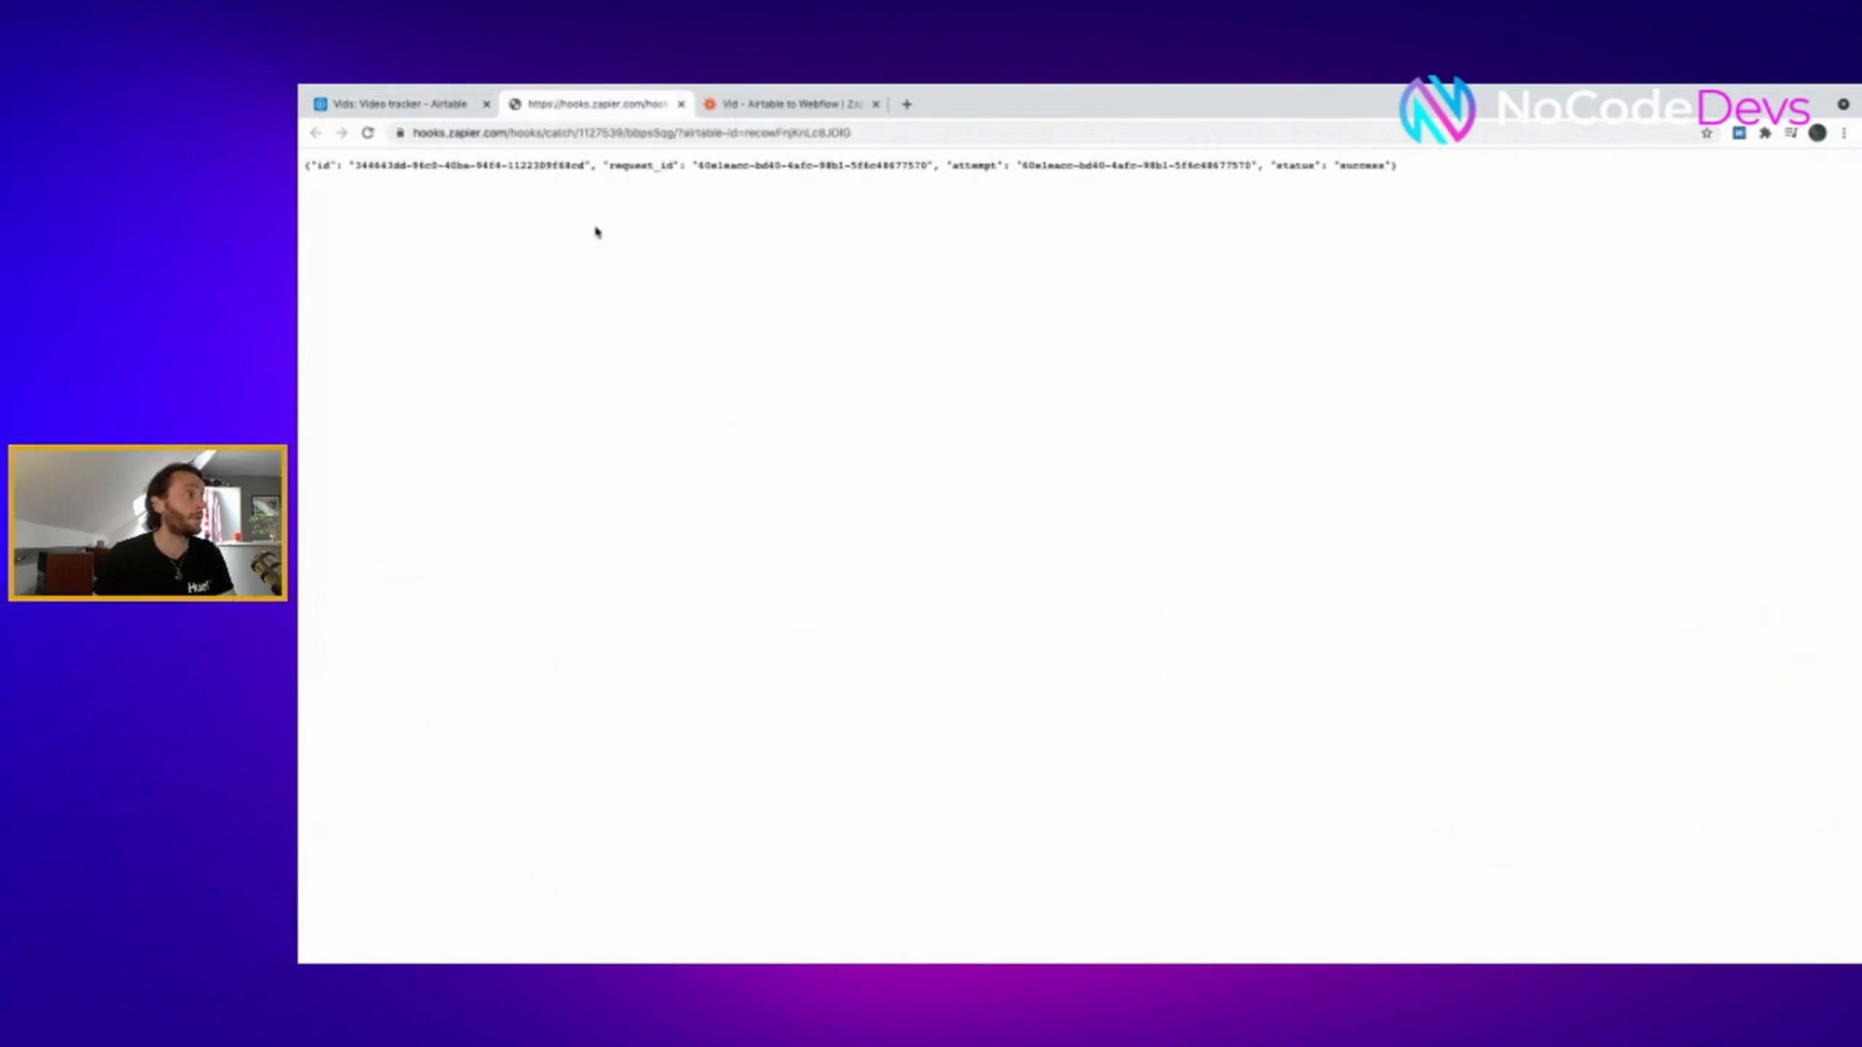
left_click(417, 103)
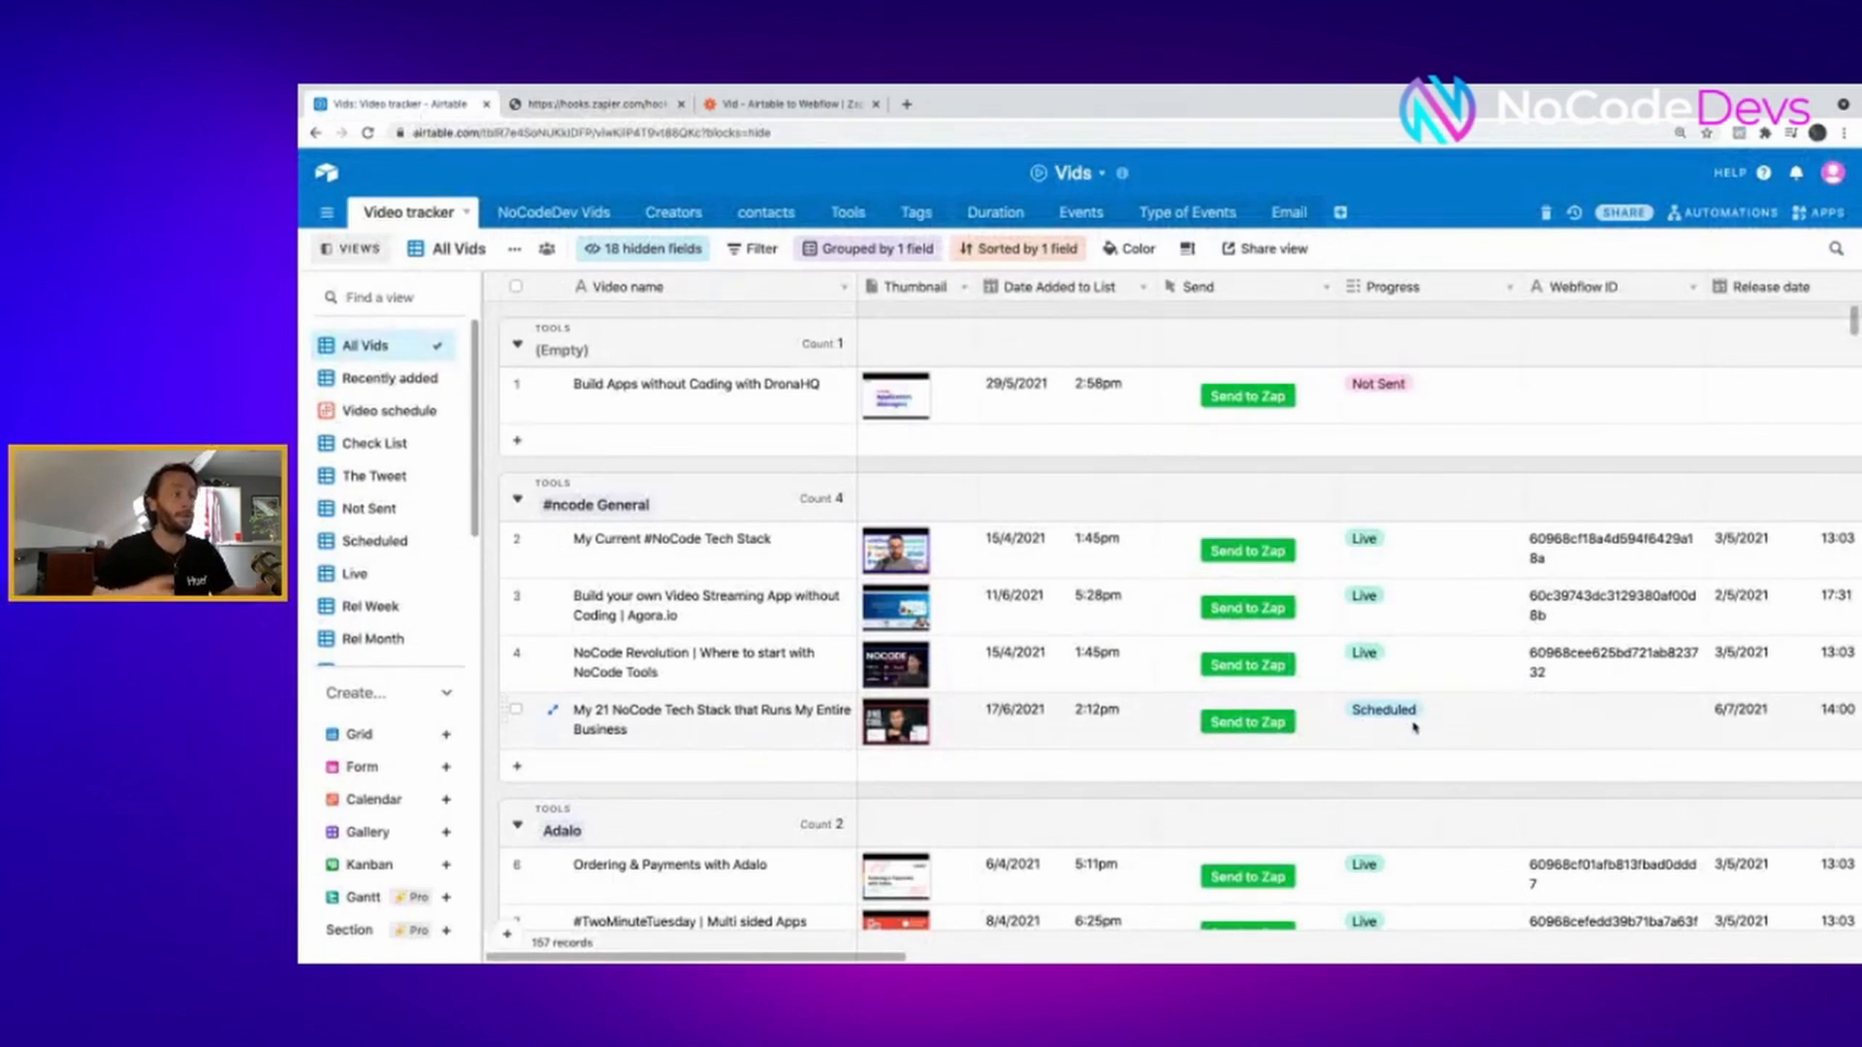
- Scroll through the Zap editor's action steps, then go back to the Airtable Video tracker grid
left_click(793, 104)
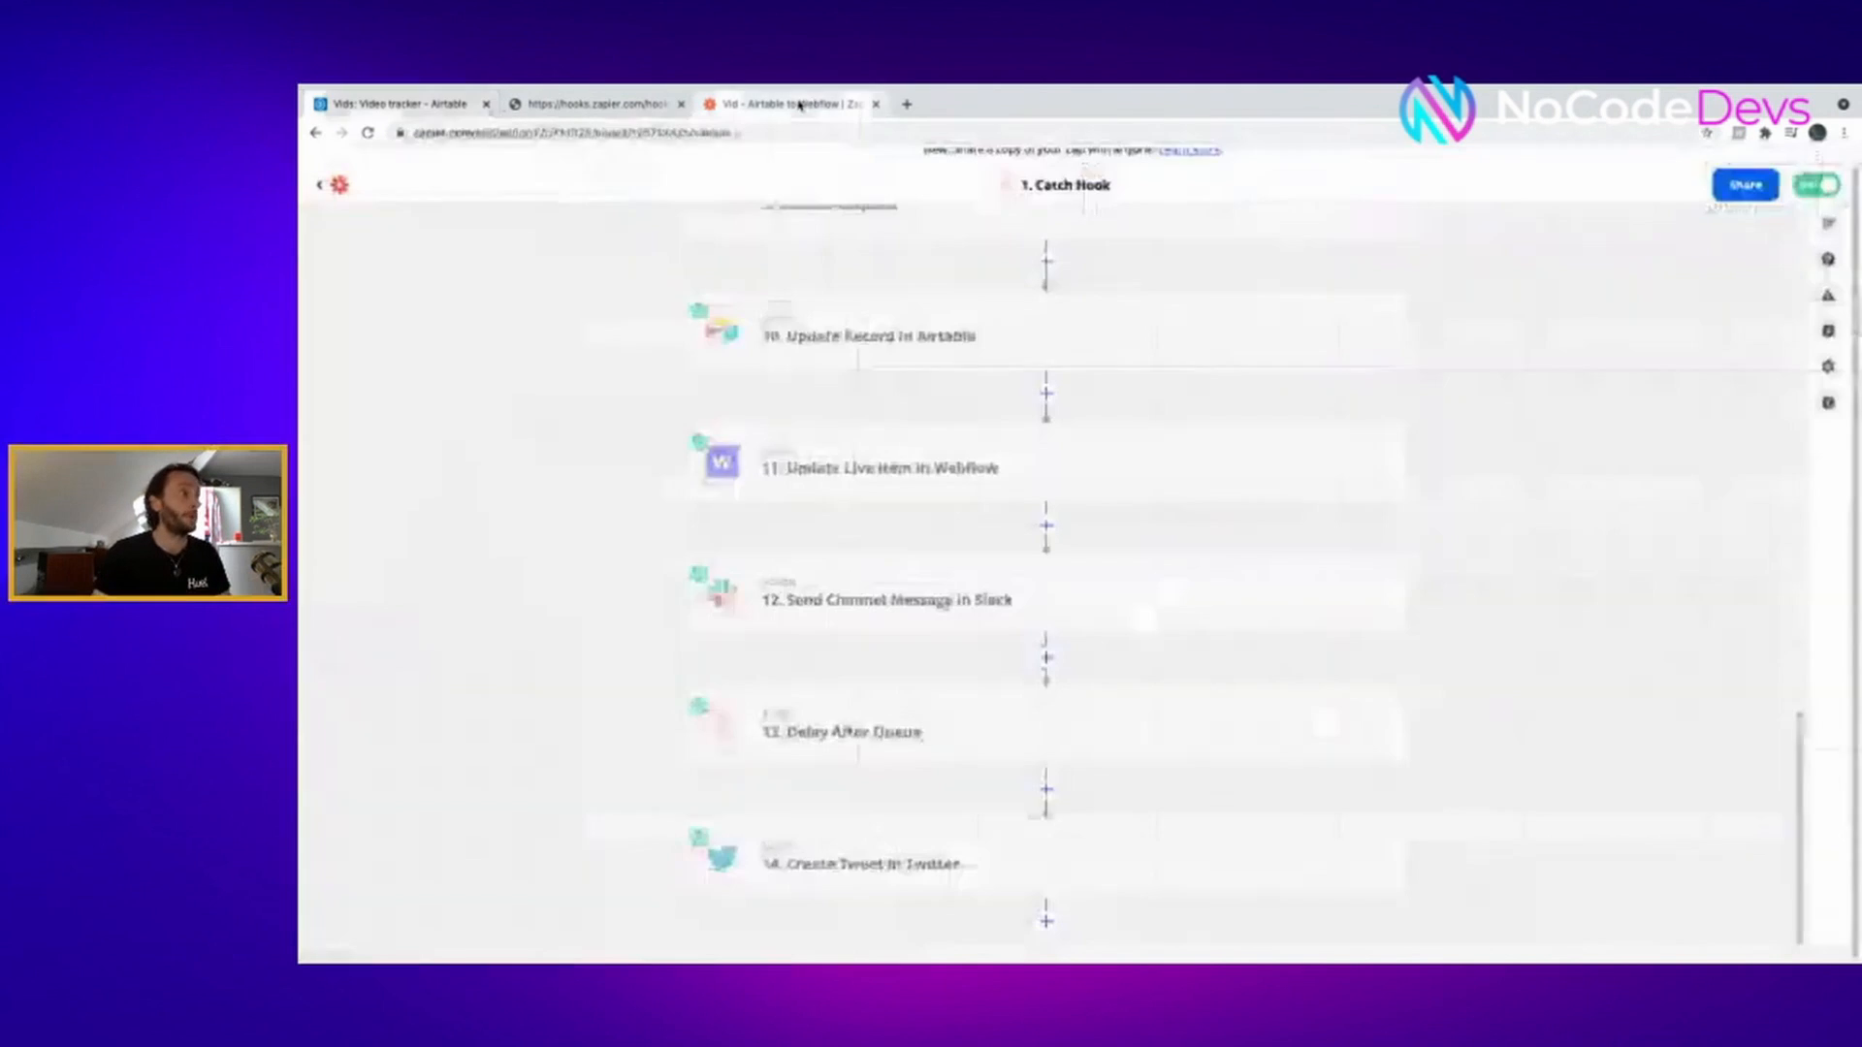
scroll(1043, 414, "up", 10)
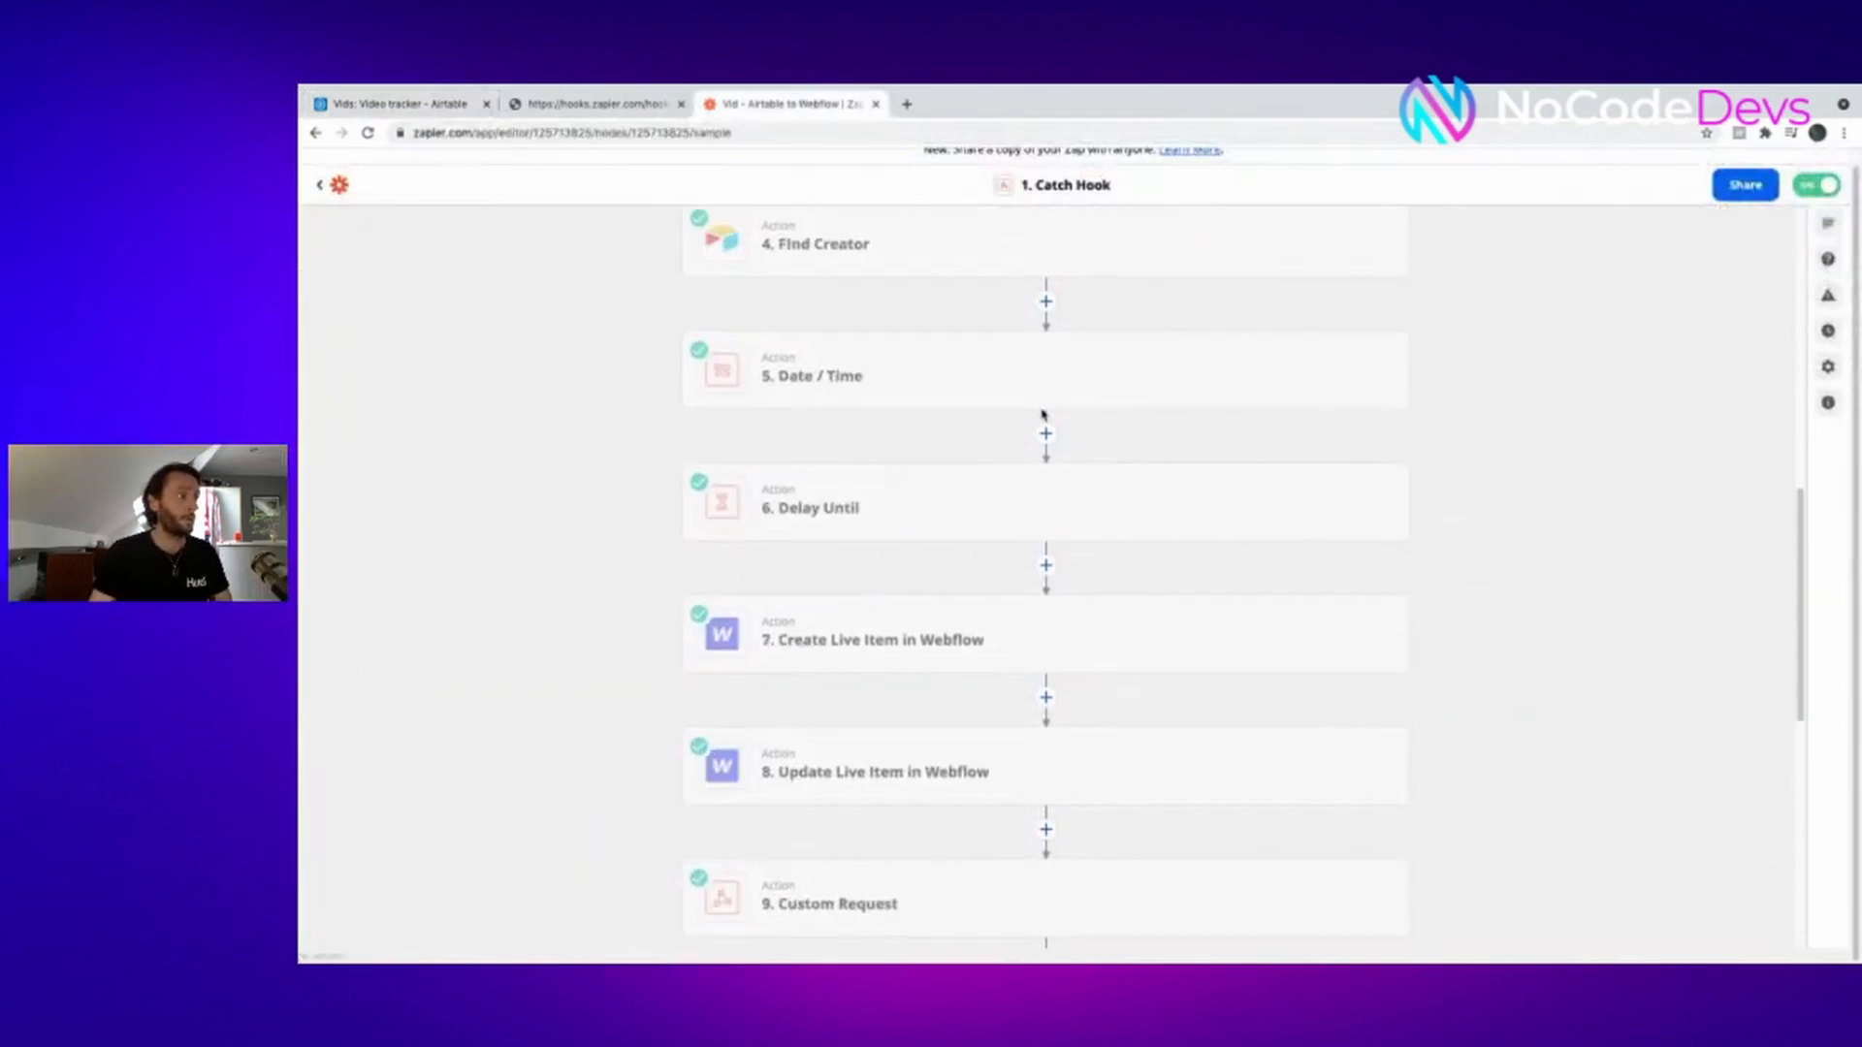
scroll(1043, 414, "up", 2)
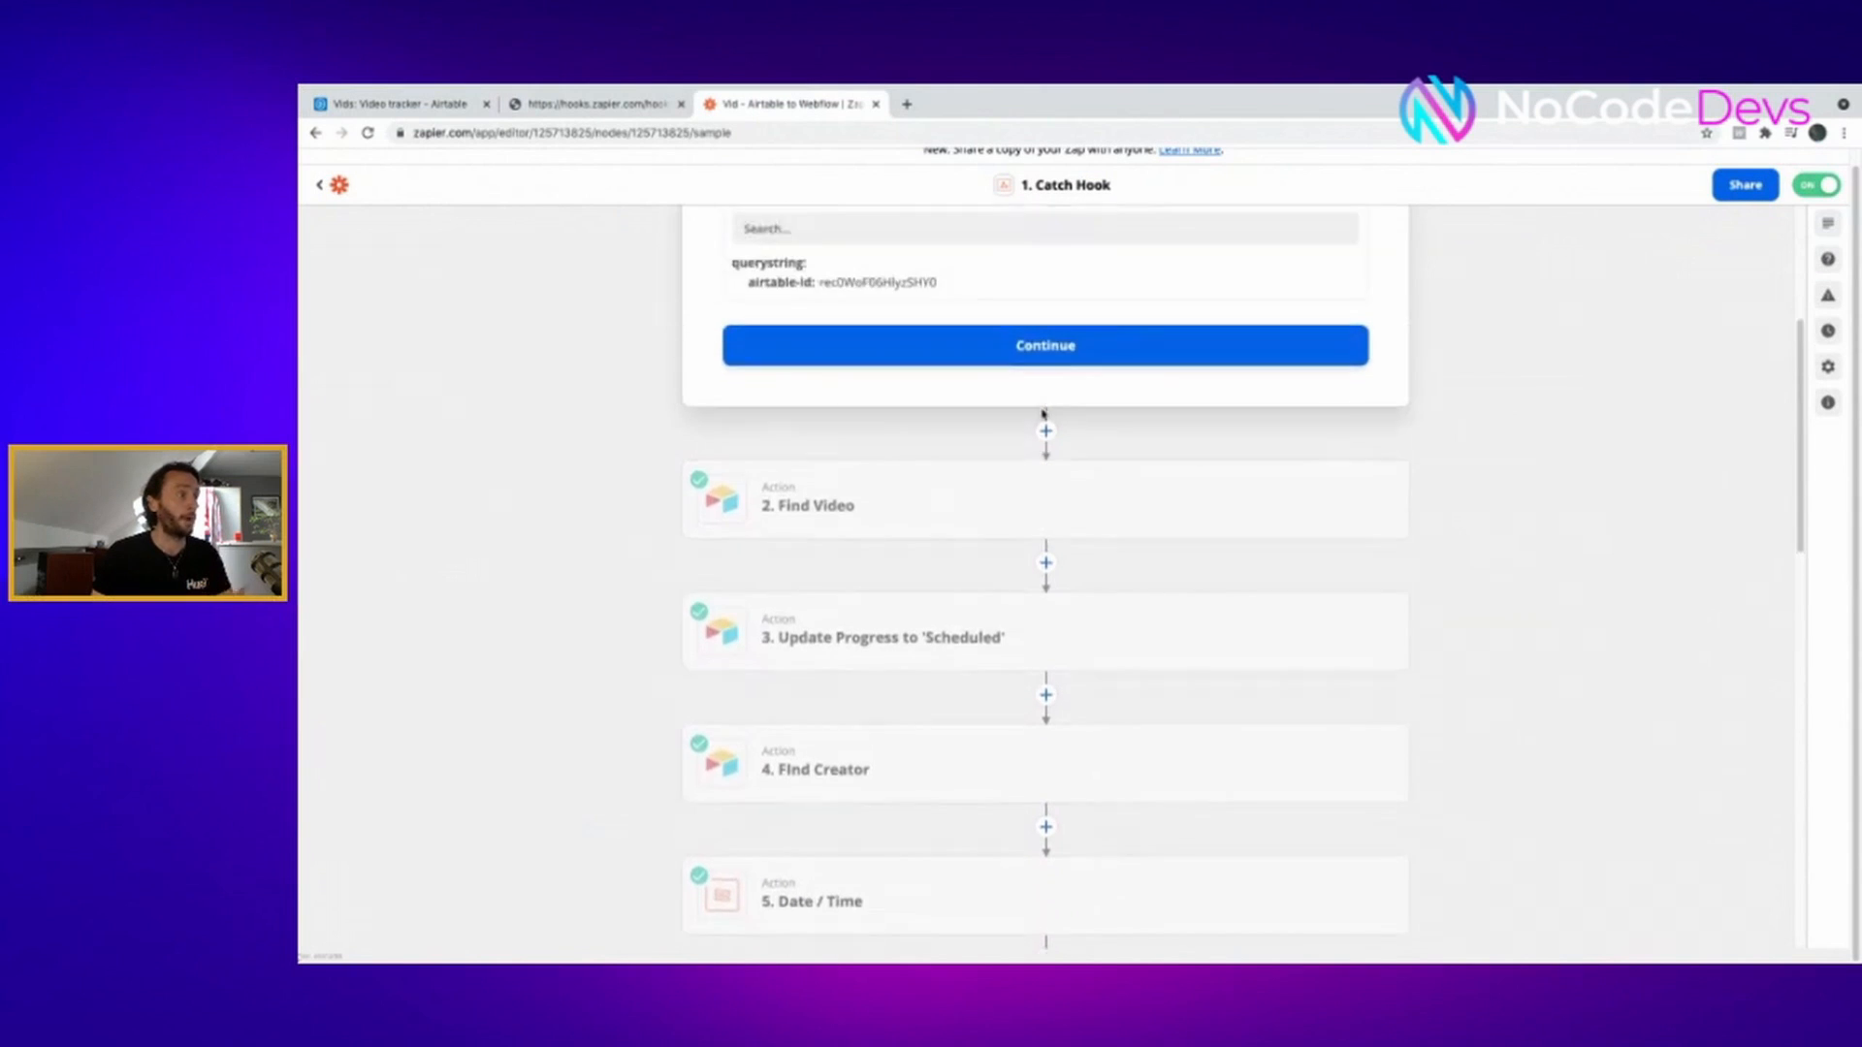
scroll(1043, 414, "down", 3)
scroll(1043, 415, "down", 1)
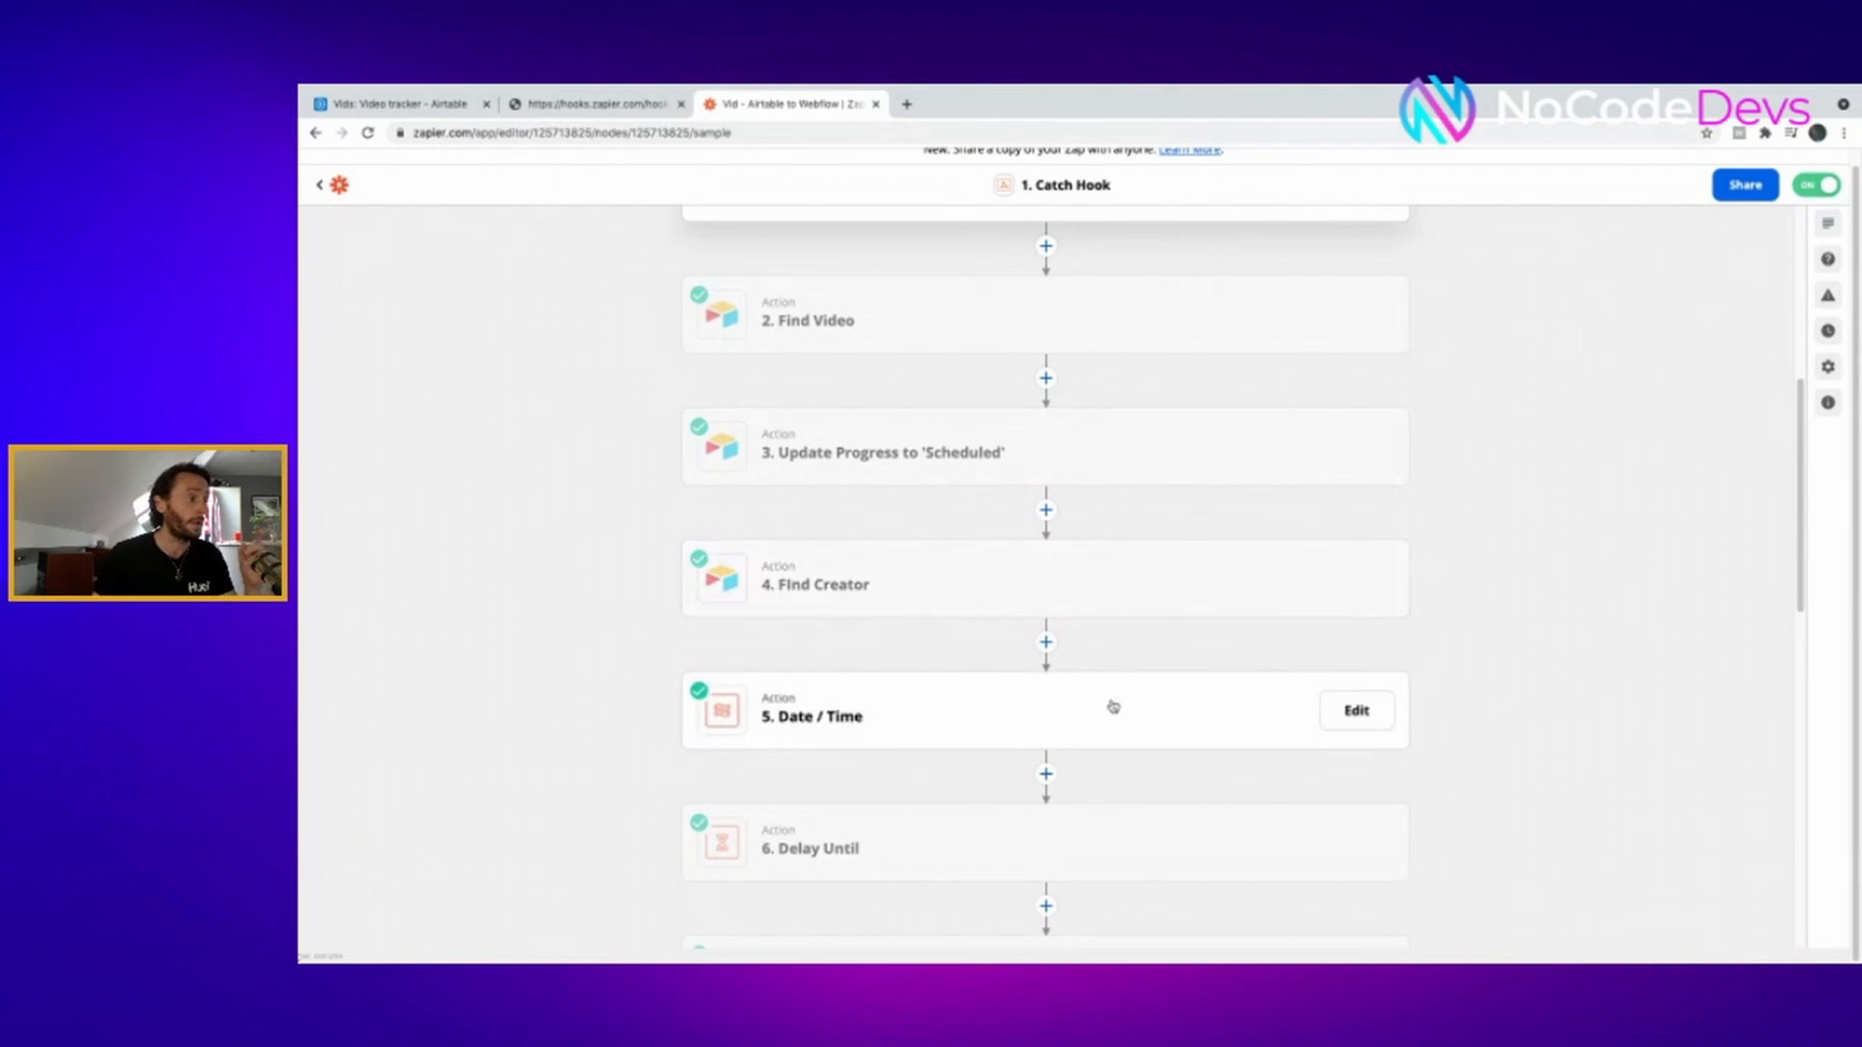
scroll(1109, 704, "down", 2)
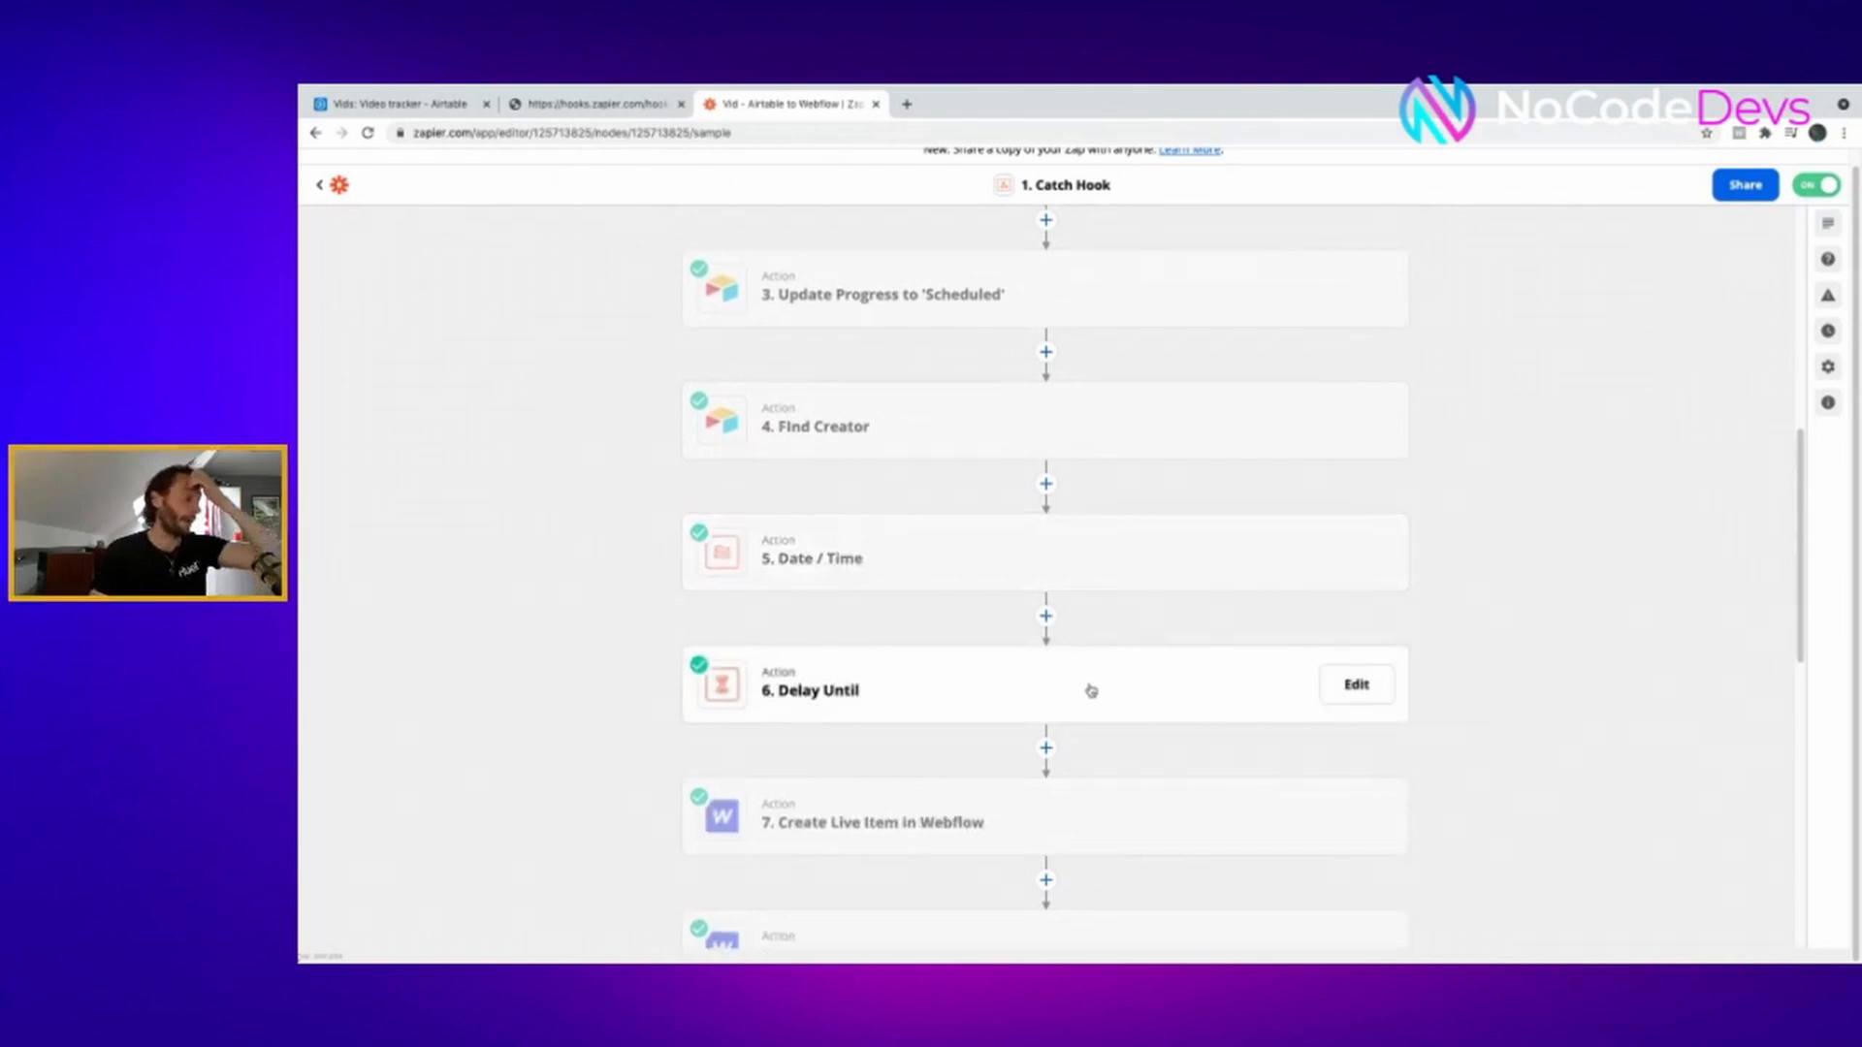
key("ctrl+Tab")
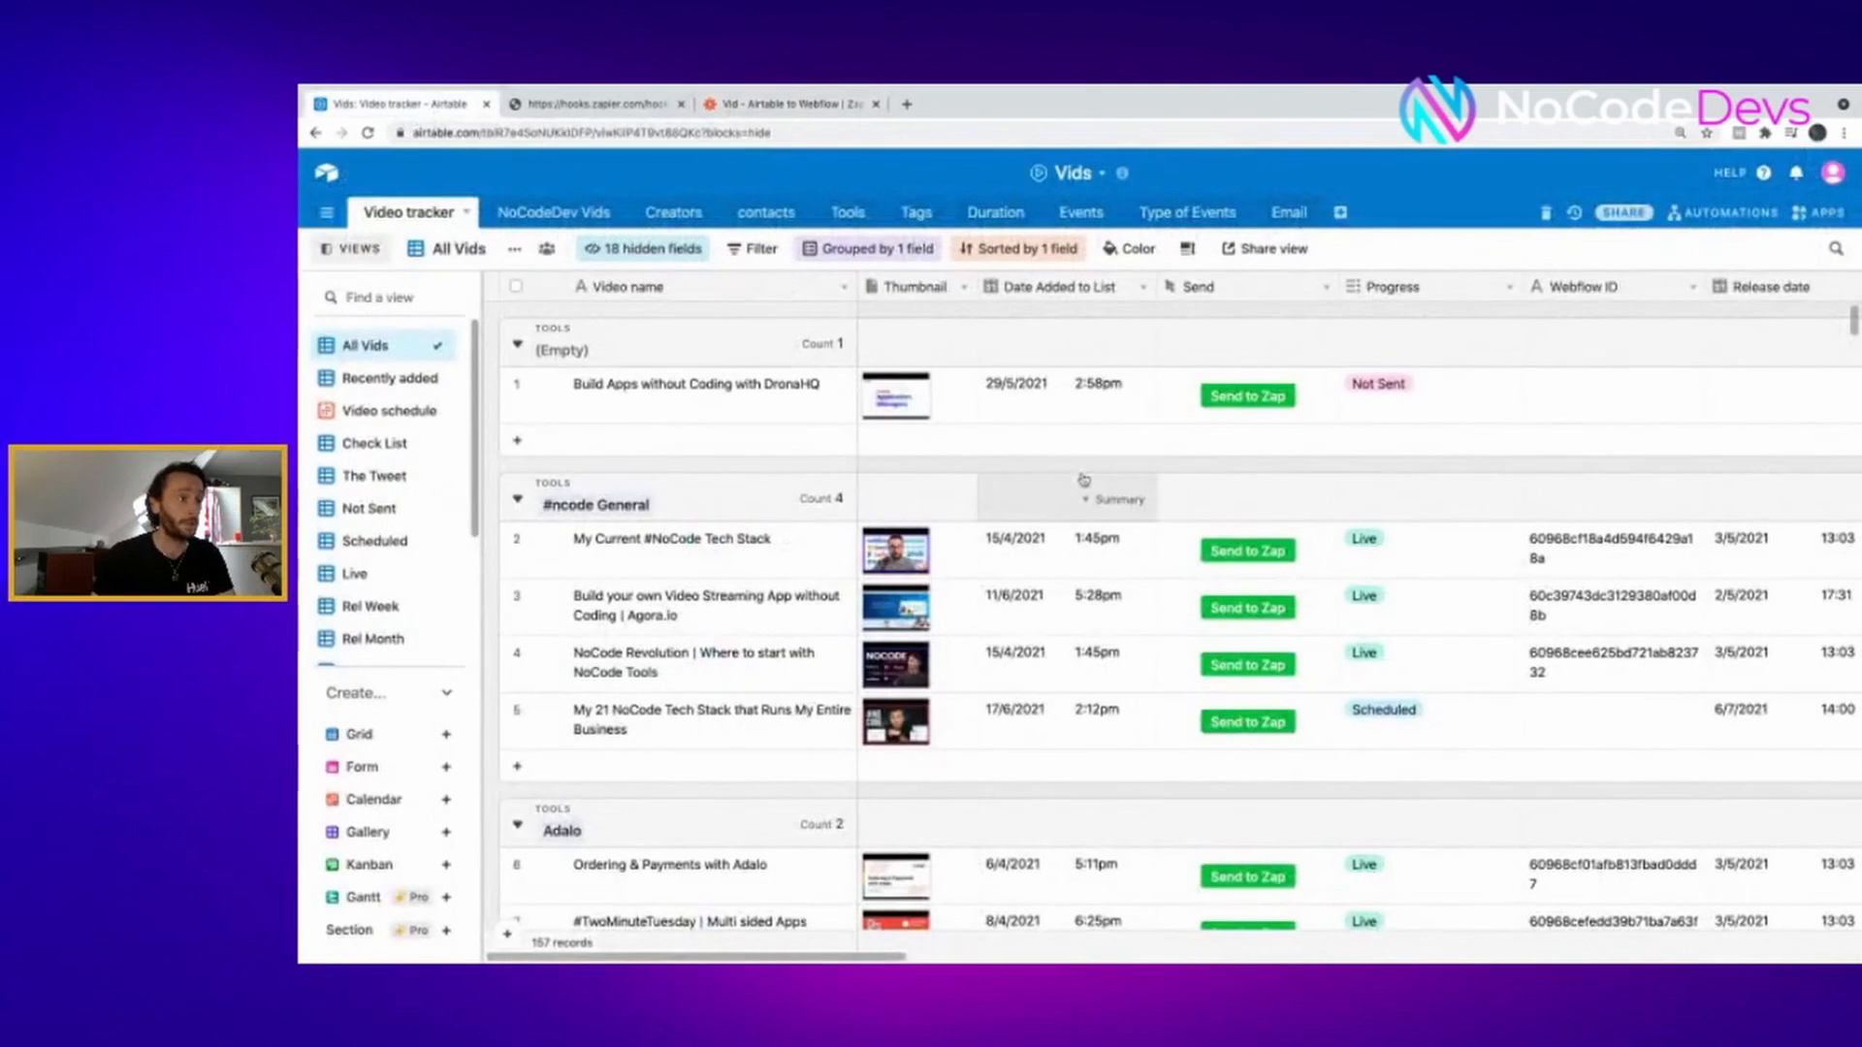
double_click(1210, 288)
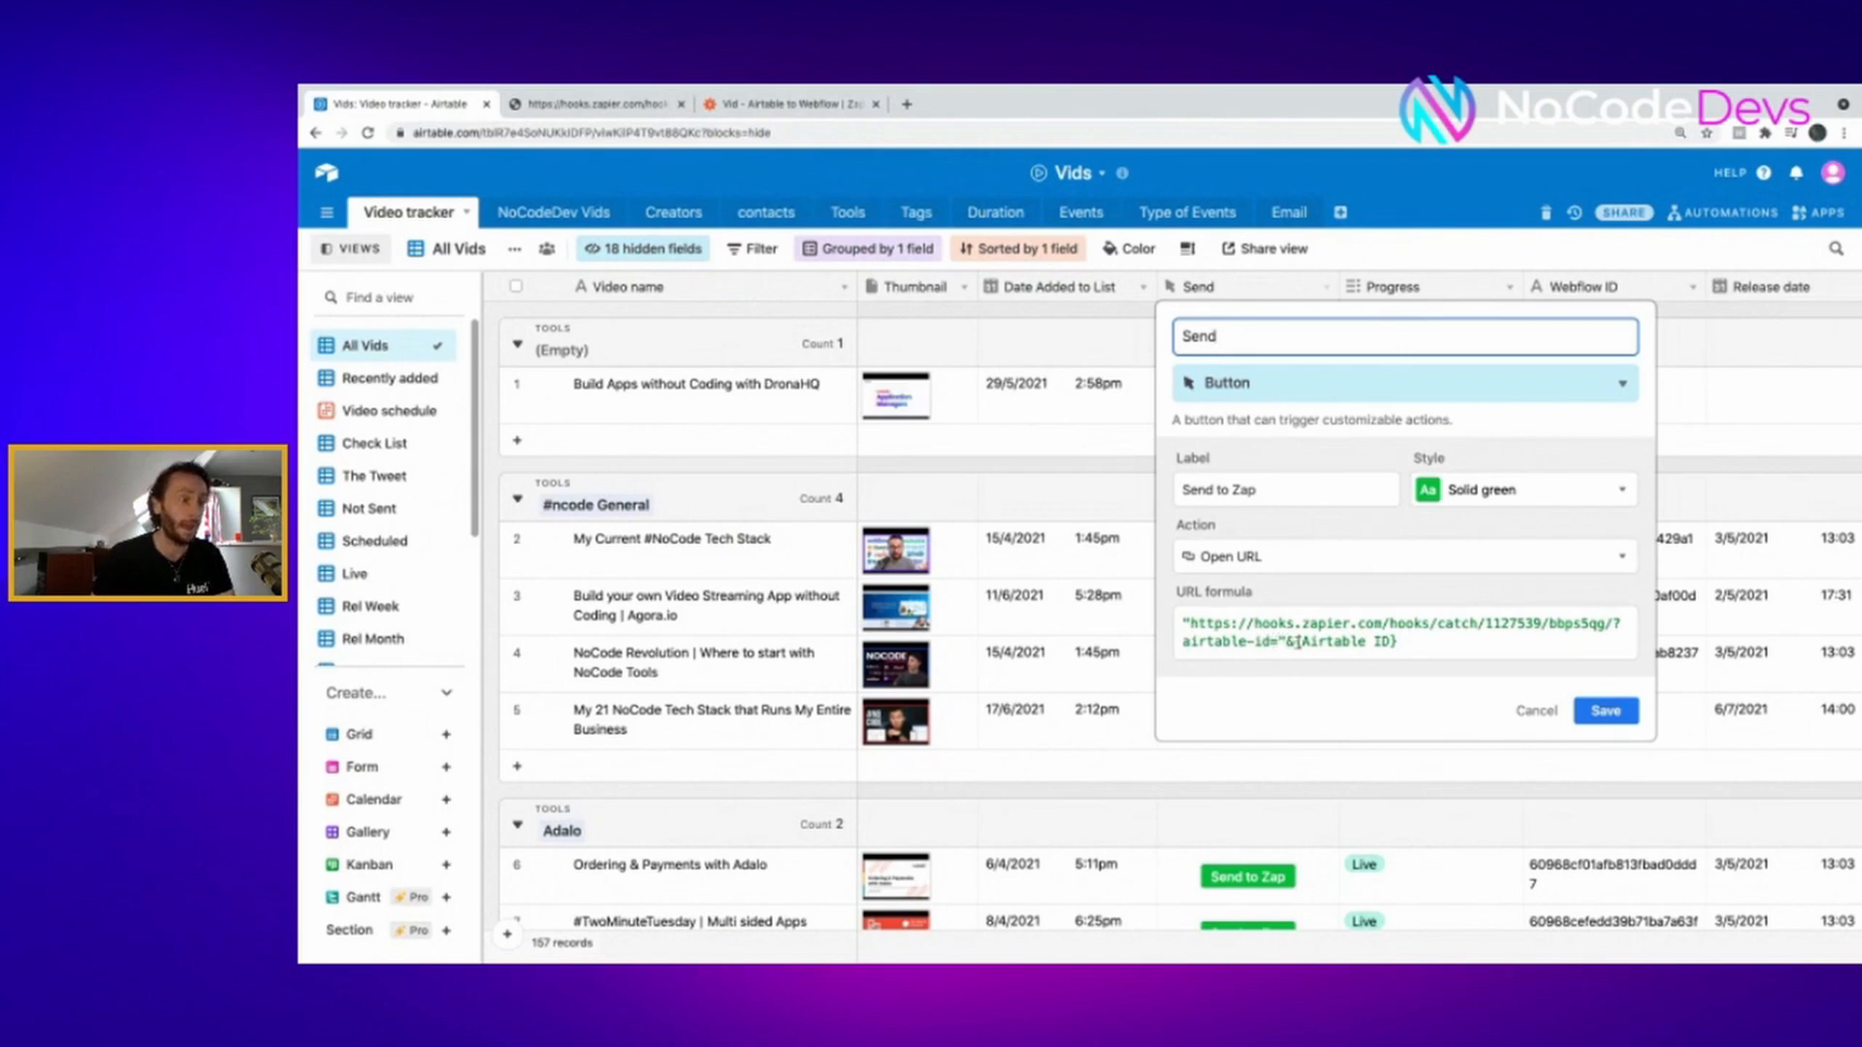
left_click(1343, 642)
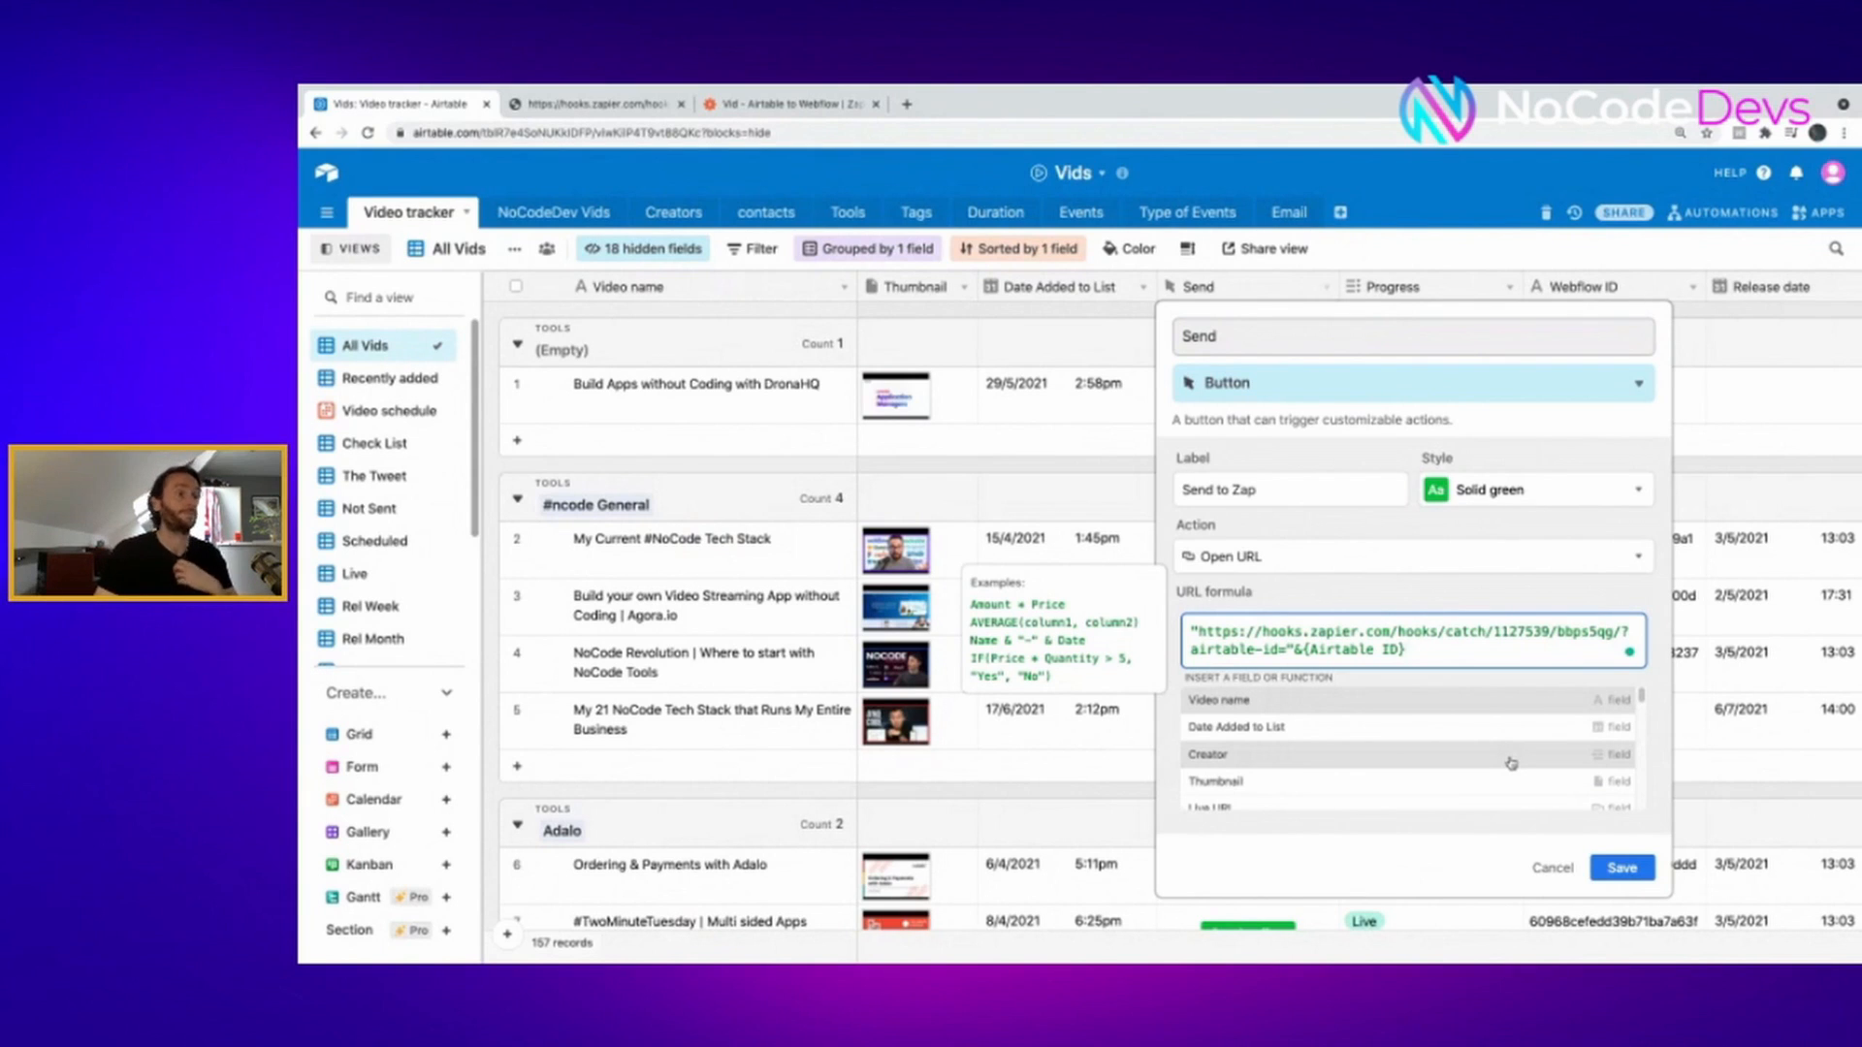
left_click(1617, 873)
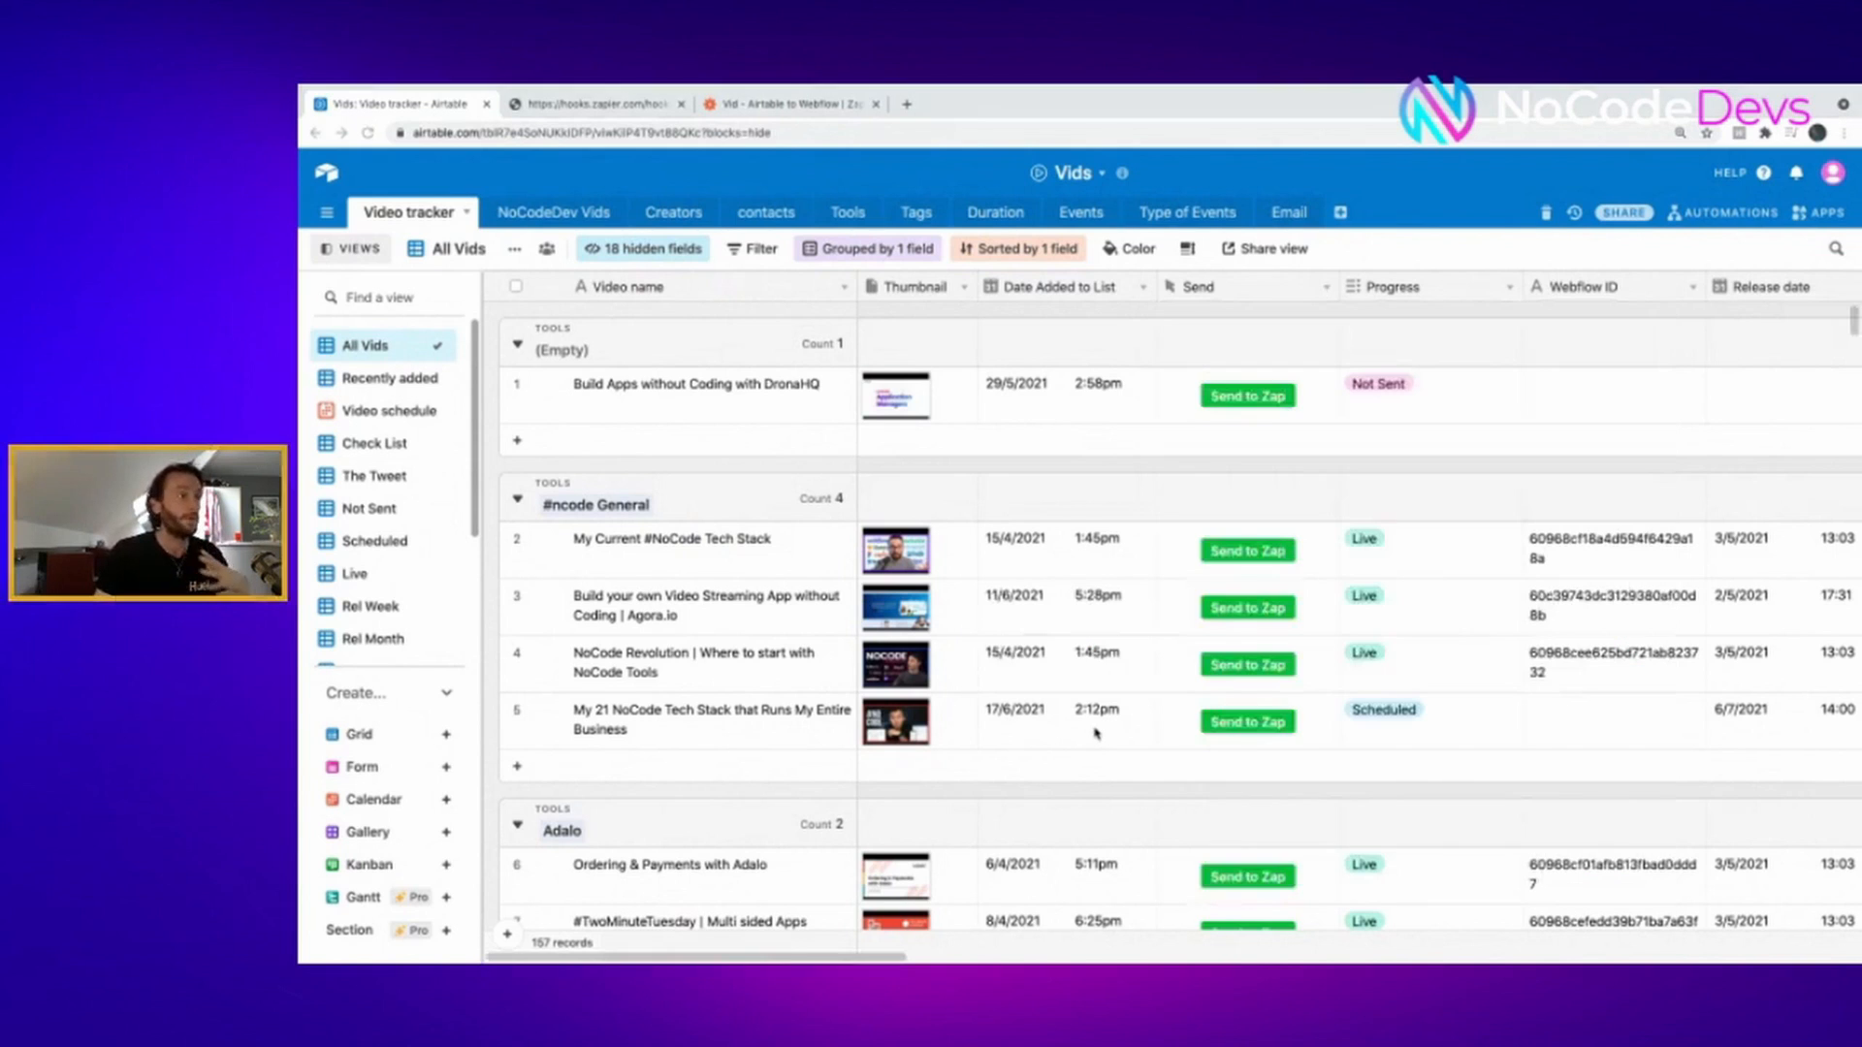